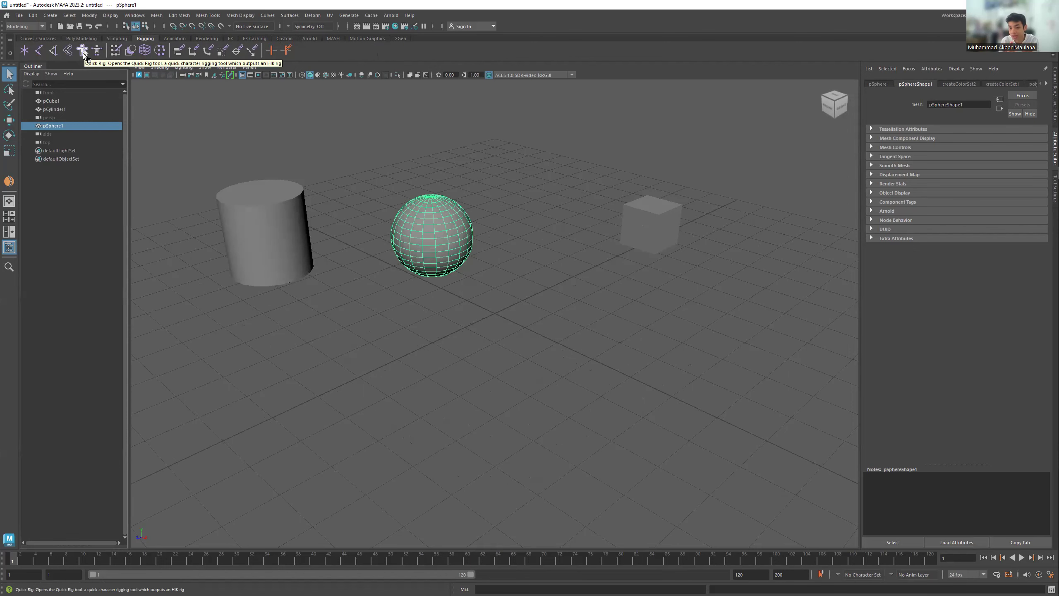
# Step: Open the Quick Rig tool for a look, close it without rigging anything, and deselect the sphere
pyautogui.click(84, 55)
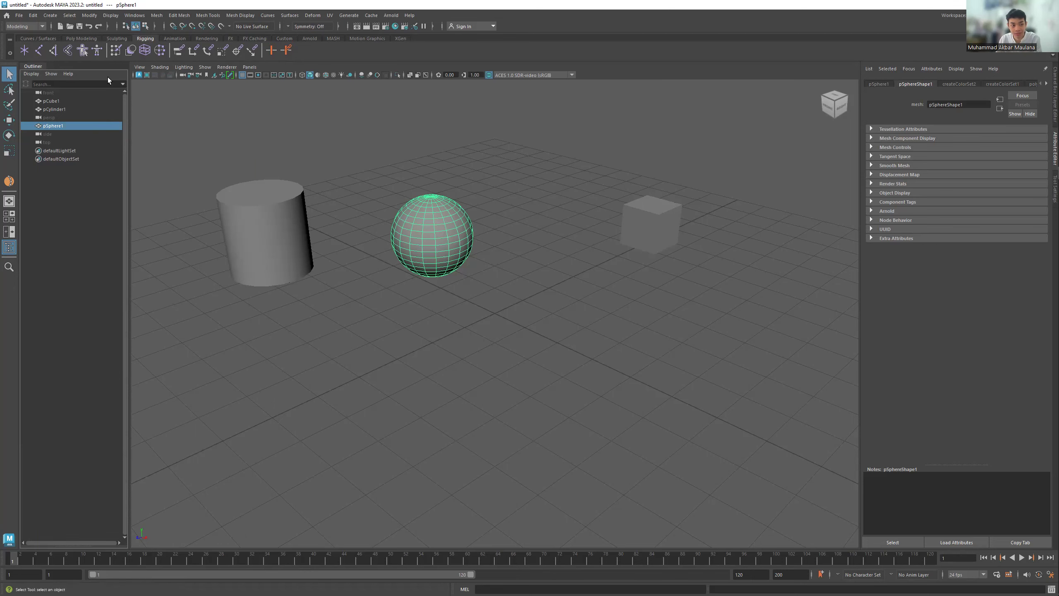
pyautogui.click(82, 53)
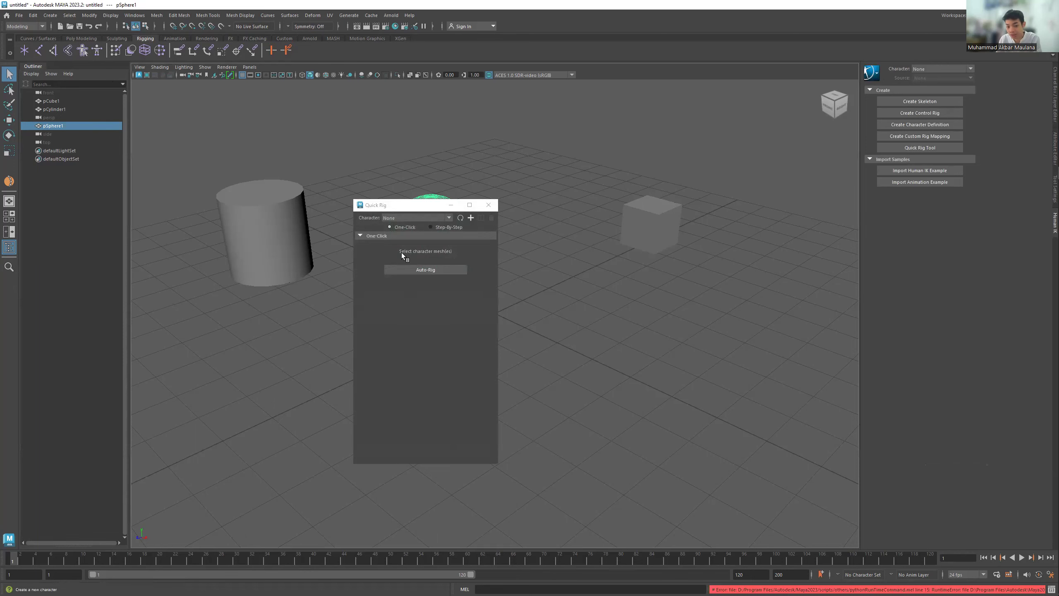
pyautogui.click(488, 204)
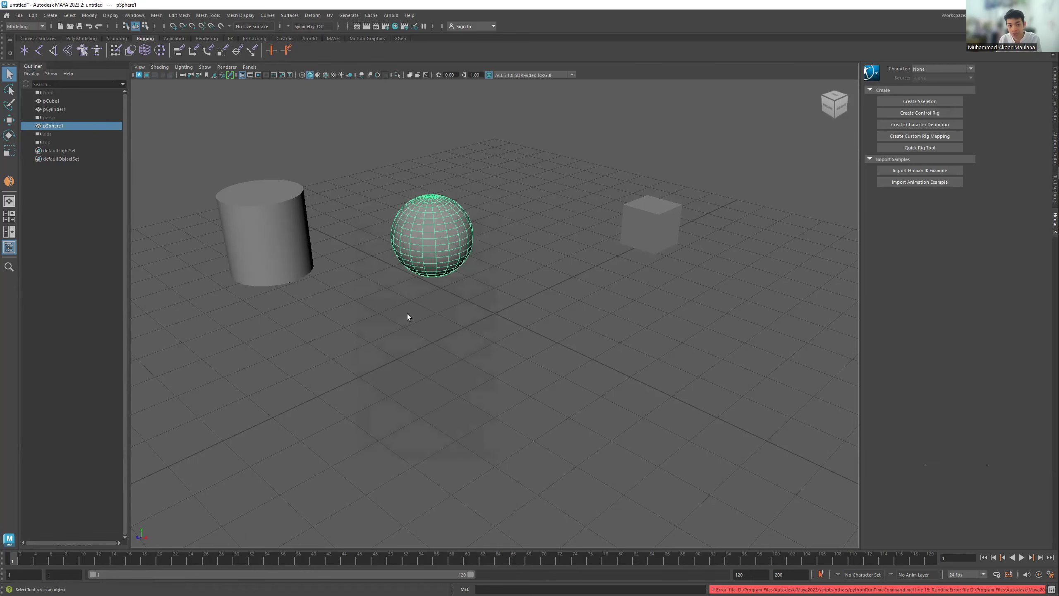
pyautogui.keyDown('ctrl'); pyautogui.click(441, 251); pyautogui.keyUp('ctrl')
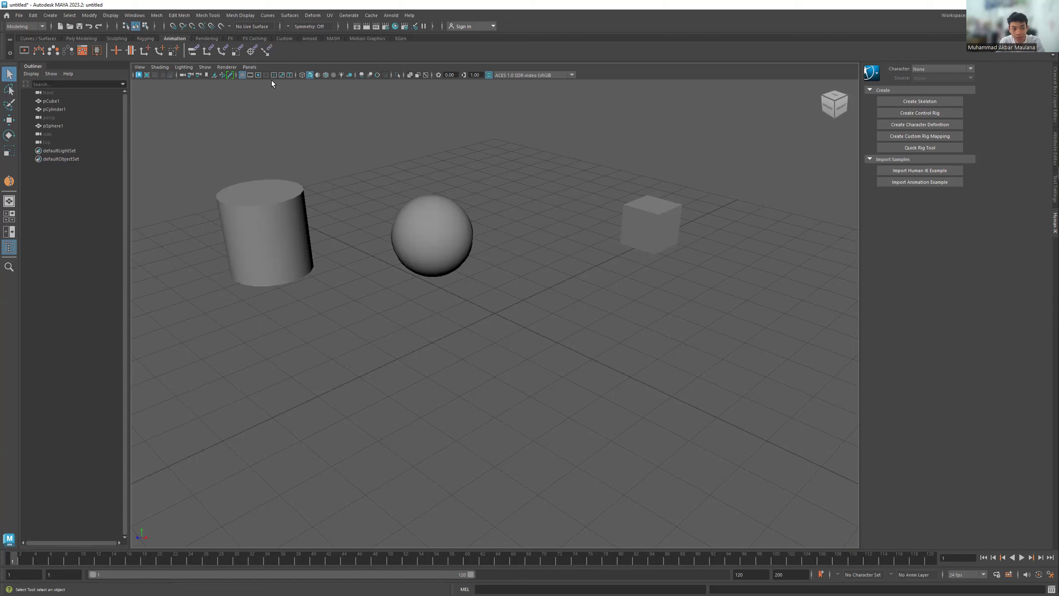
# Step: Create a spot light, move it up between the cylinder and the sphere, and bring up its rotation handles
pyautogui.click(206, 38)
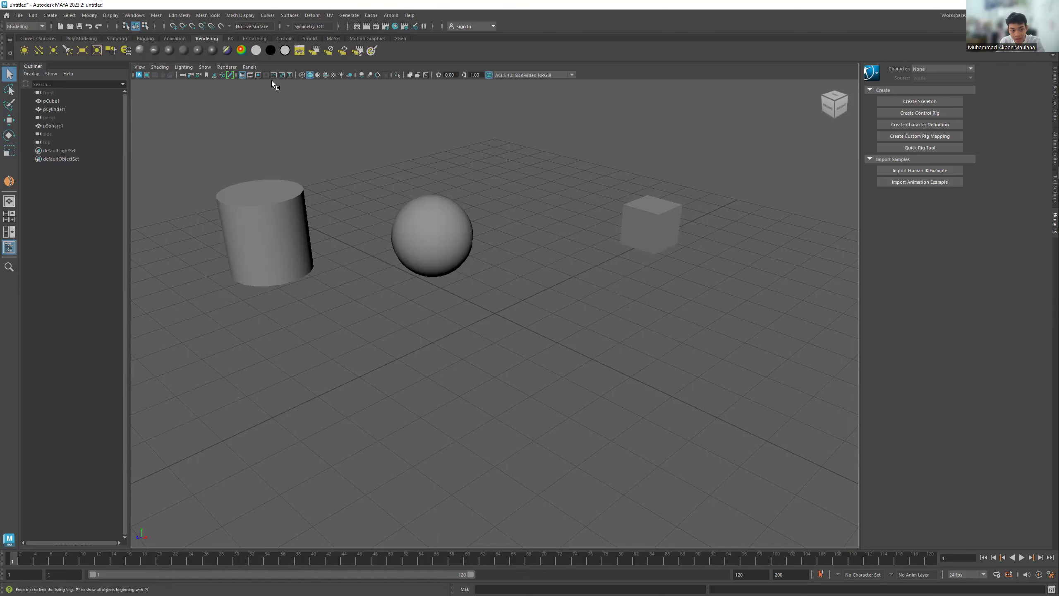
pyautogui.click(184, 49)
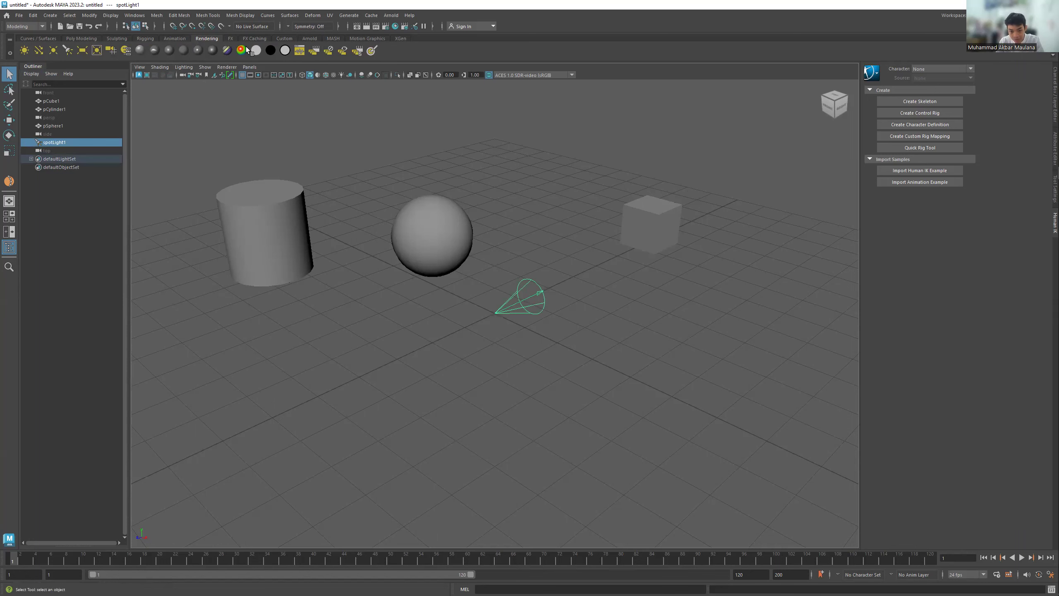
pyautogui.press('w')
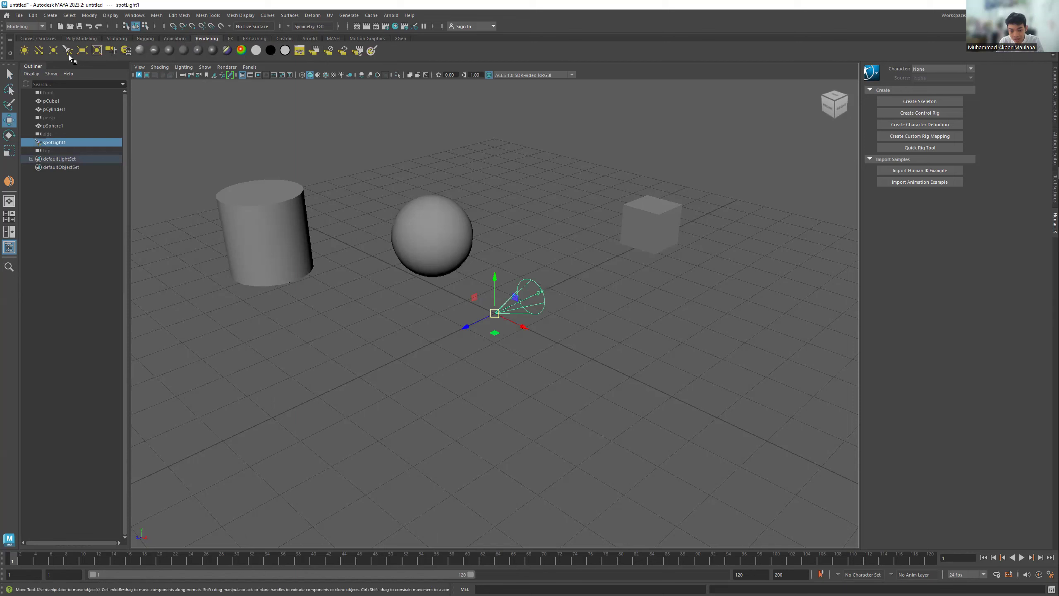
pyautogui.moveTo(521, 326)
pyautogui.mouseDown()
pyautogui.moveTo(545, 295)
pyautogui.moveTo(512, 313)
pyautogui.mouseUp()
pyautogui.press('e')
pyautogui.moveTo(502, 314); pyautogui.dragTo(495, 312, button='middle')
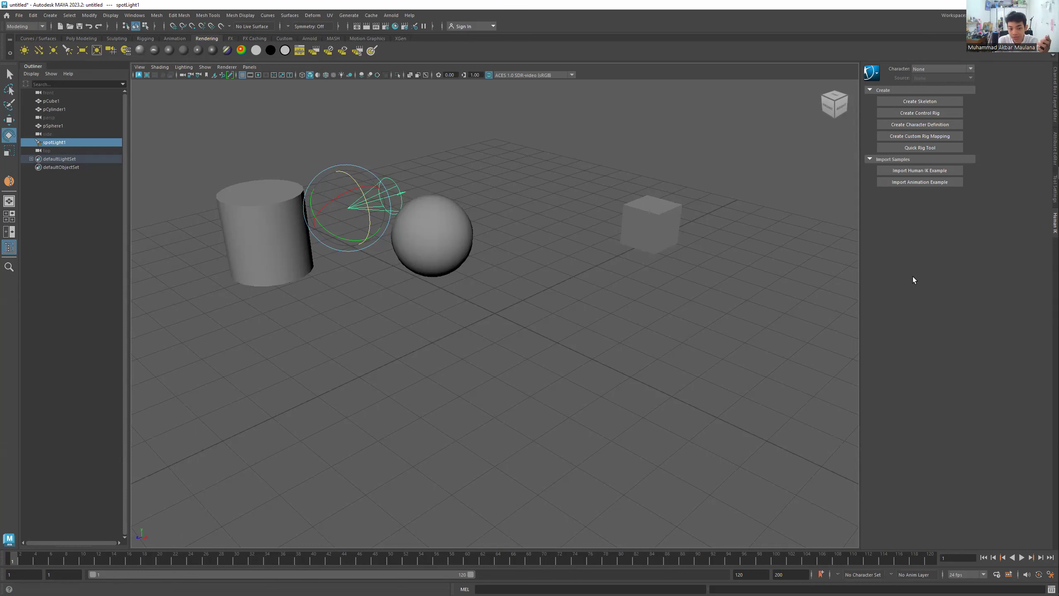
pyautogui.hotkey('ctrl', 'z')
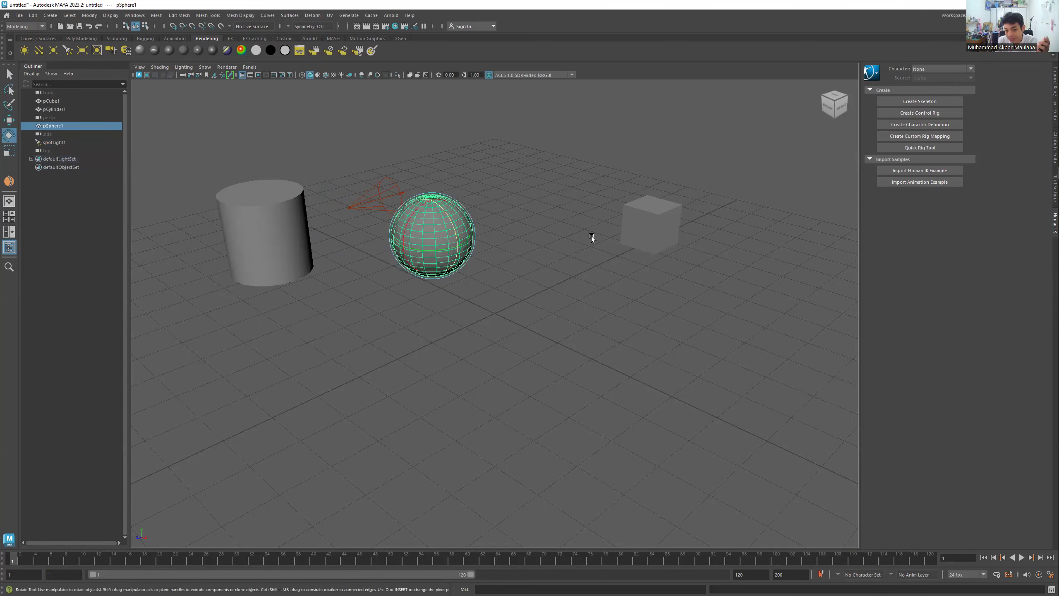
pyautogui.click(429, 237)
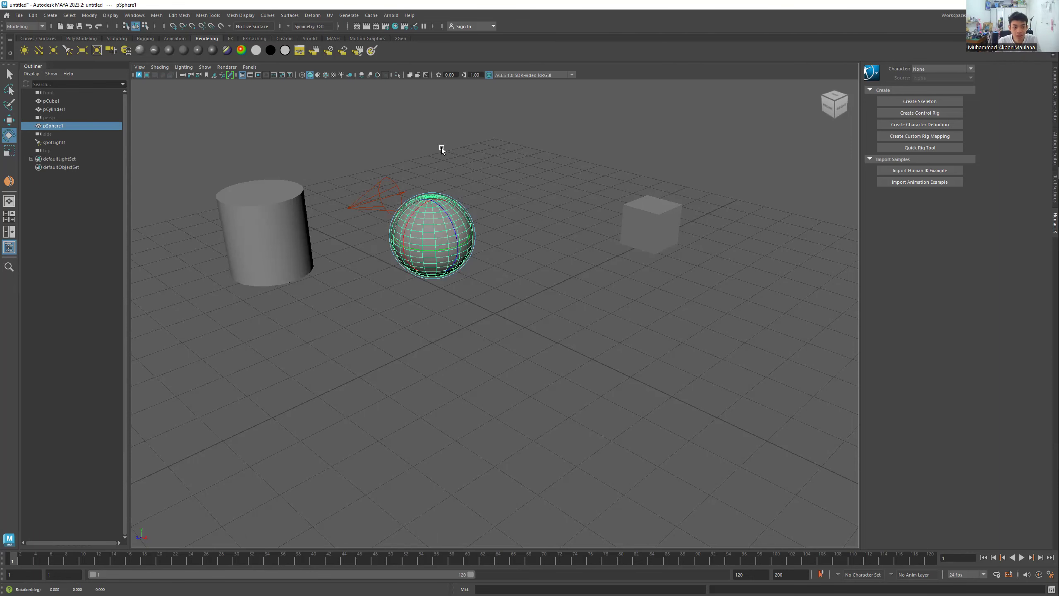
pyautogui.click(254, 38)
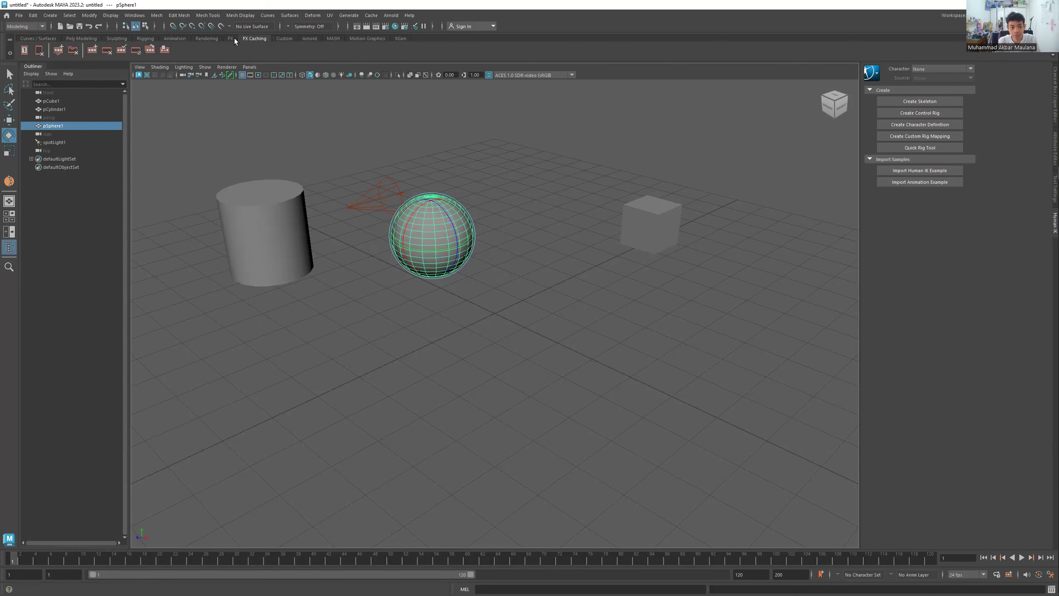
pyautogui.scroll(-4, 235, 39)
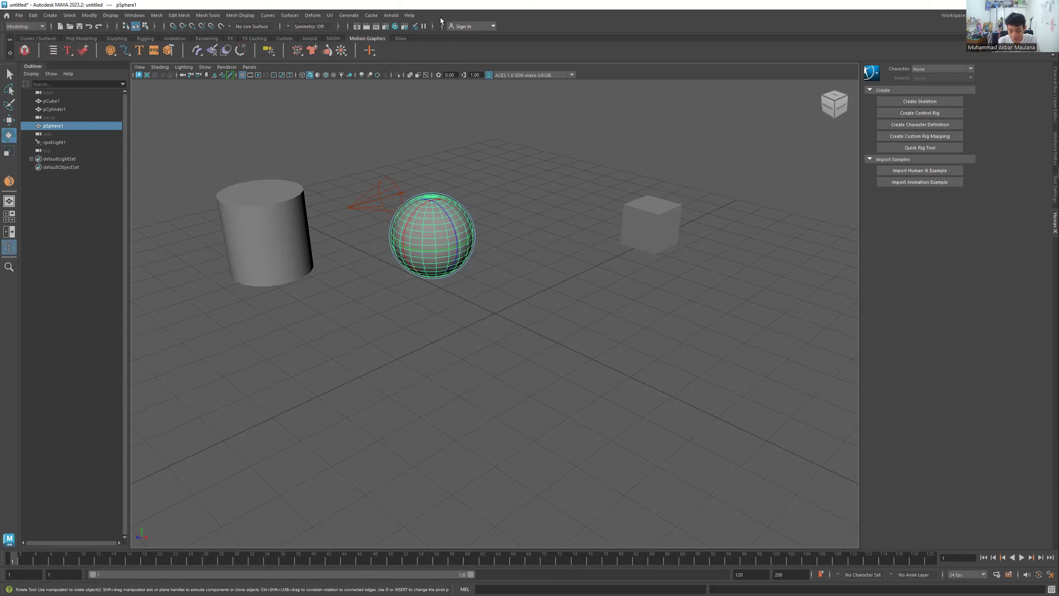
# Step: Delete the spot light between the cylinder and the sphere
pyautogui.click(375, 195)
pyautogui.press('Delete')
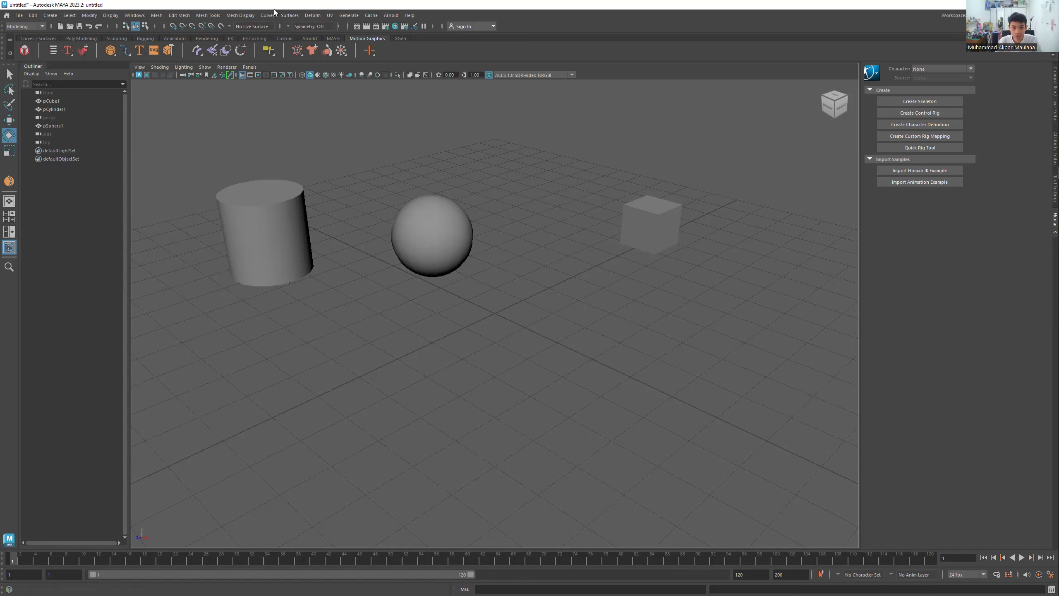
pyautogui.moveTo(22, 108); pyautogui.dragTo(7, 148)
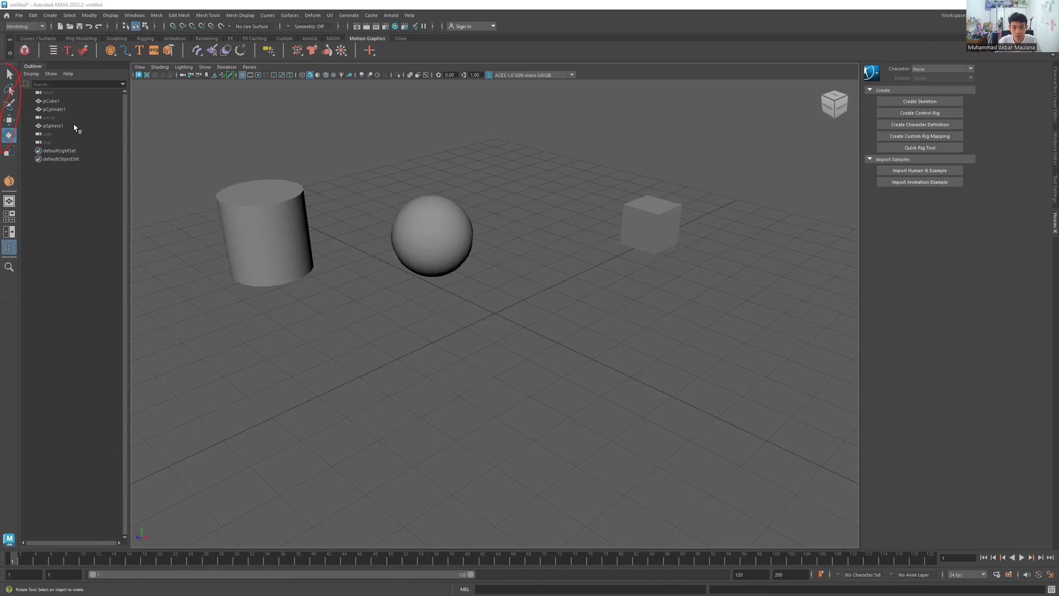
pyautogui.click(53, 121)
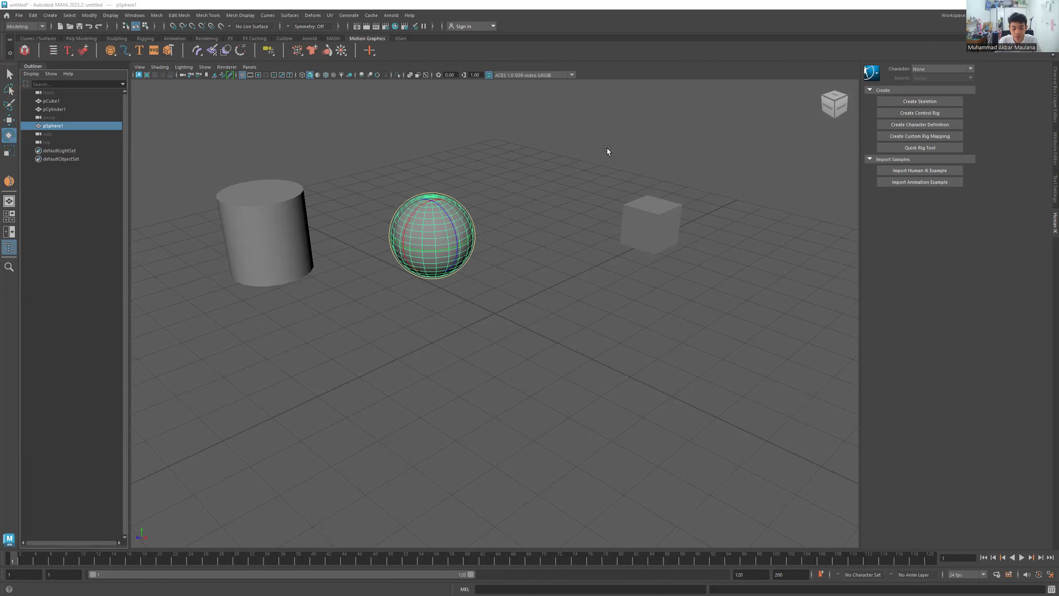
pyautogui.click(570, 188)
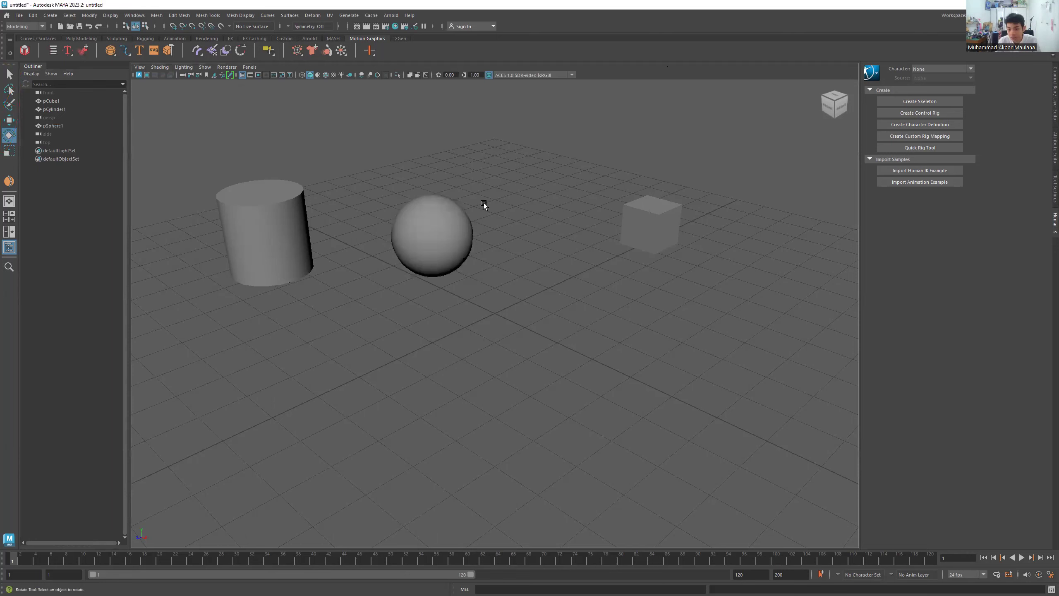
pyautogui.press('q')
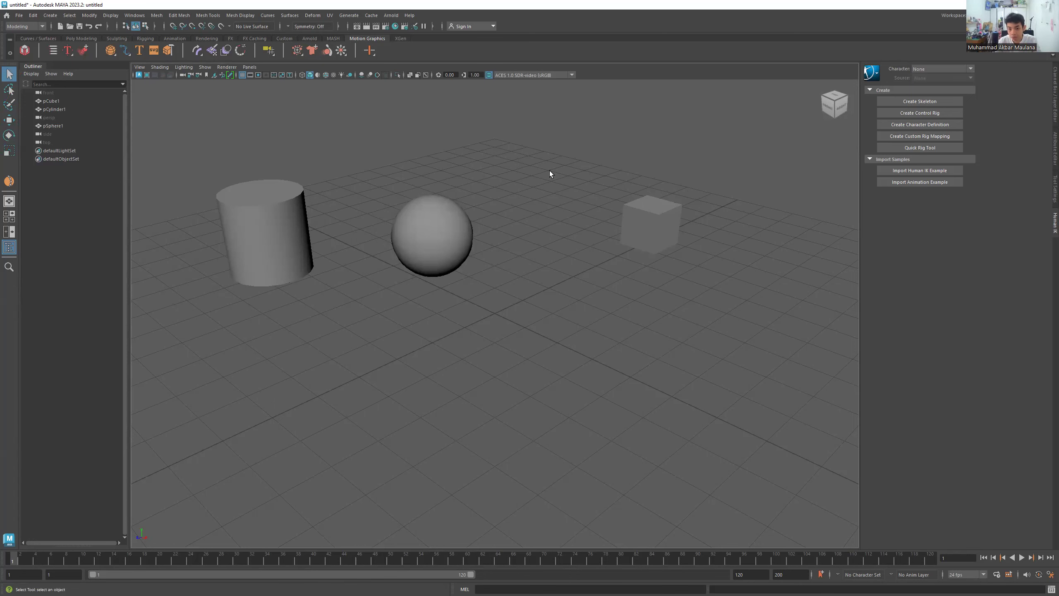
# Step: Move the sphere higher above the grid, slightly away from the cylinder, and rotate it freely
pyautogui.press('w')
pyautogui.hotkey('ctrl', 'z')
pyautogui.moveTo(488, 216); pyautogui.dragTo(431, 237, button='middle')
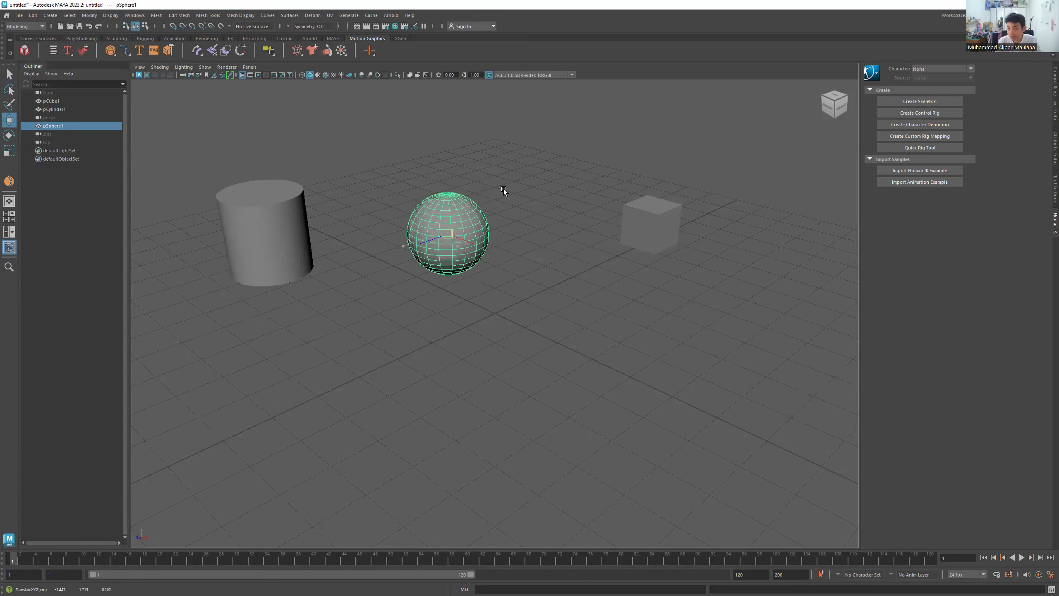
pyautogui.moveTo(437, 180); pyautogui.dragTo(487, 154, button='middle')
pyautogui.press('e')
pyautogui.moveTo(442, 226); pyautogui.dragTo(470, 203, button='middle')
# Step: Scale the cylinder uniformly to about 1.68, and stretch it to about 4.08 along X and 2.12 along Y
pyautogui.press('Left')
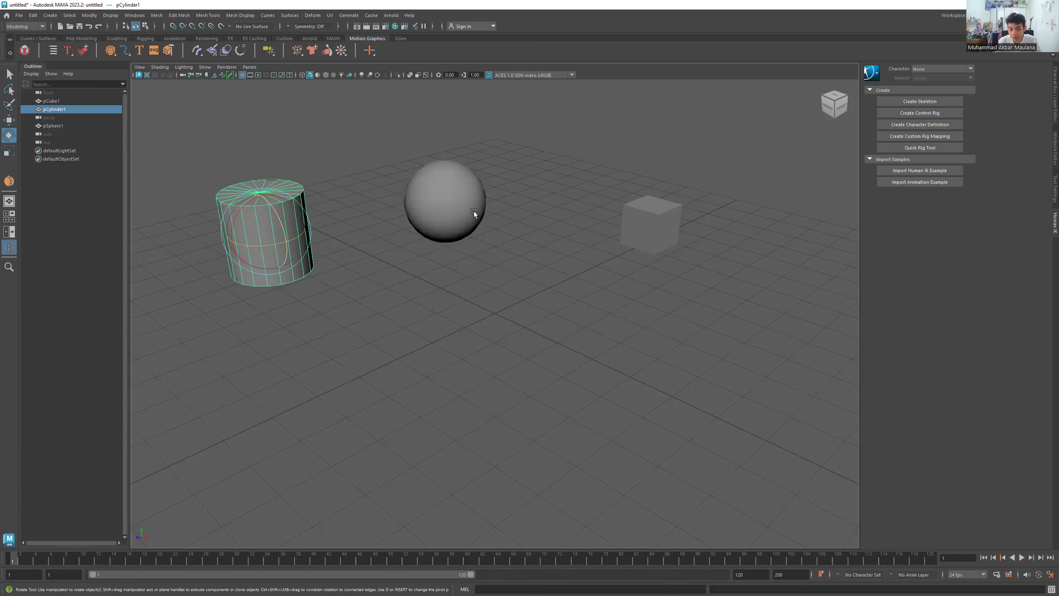
pyautogui.moveTo(458, 155); pyautogui.dragTo(271, 233, button='middle')
pyautogui.press('r')
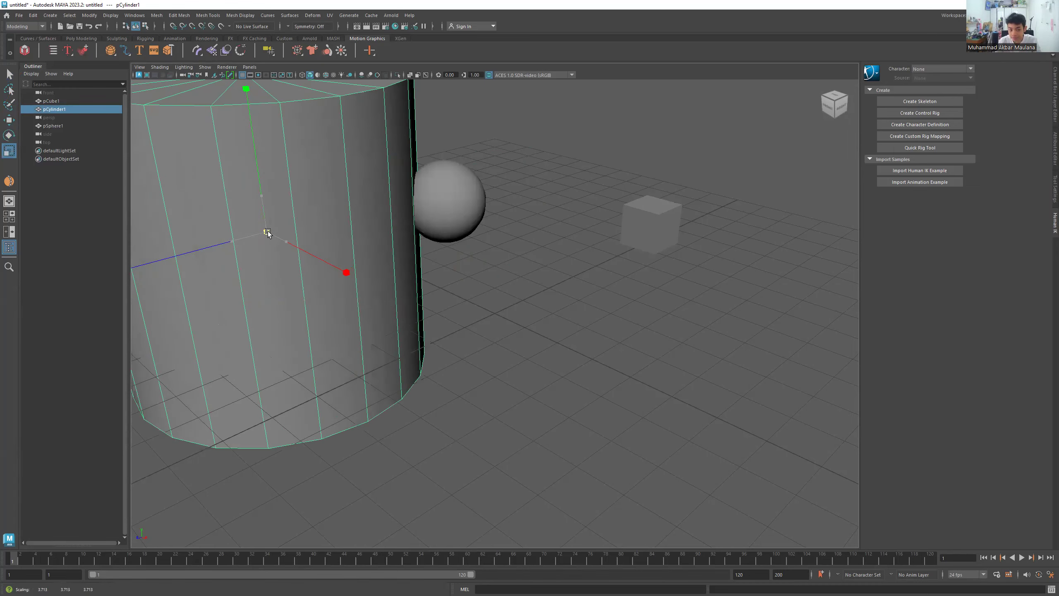
pyautogui.moveTo(460, 307); pyautogui.dragTo(272, 216, button='middle')
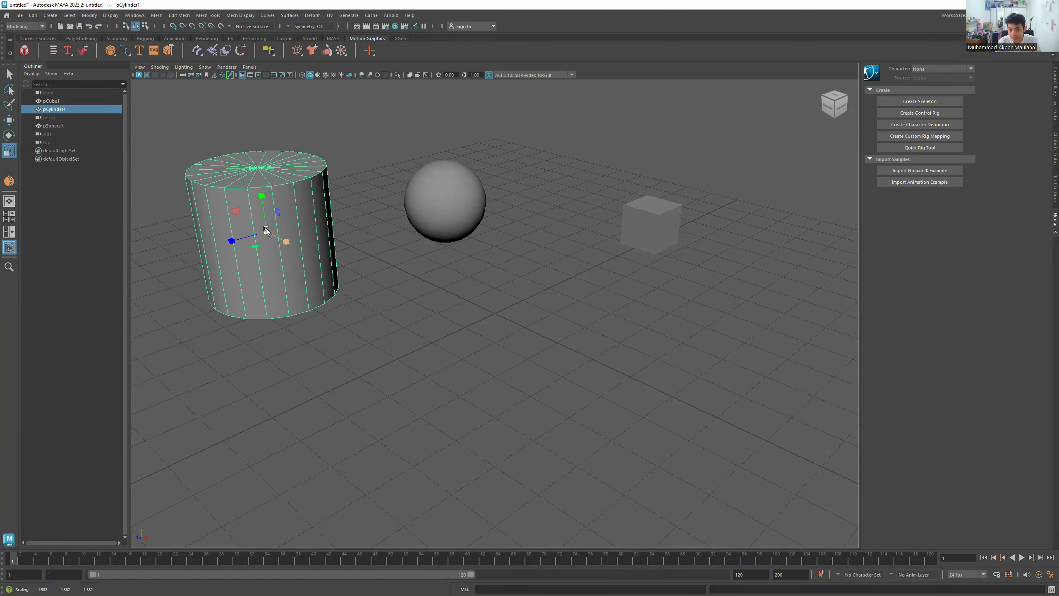
pyautogui.moveTo(266, 227); pyautogui.dragTo(284, 241, button='middle')
pyautogui.click(265, 191)
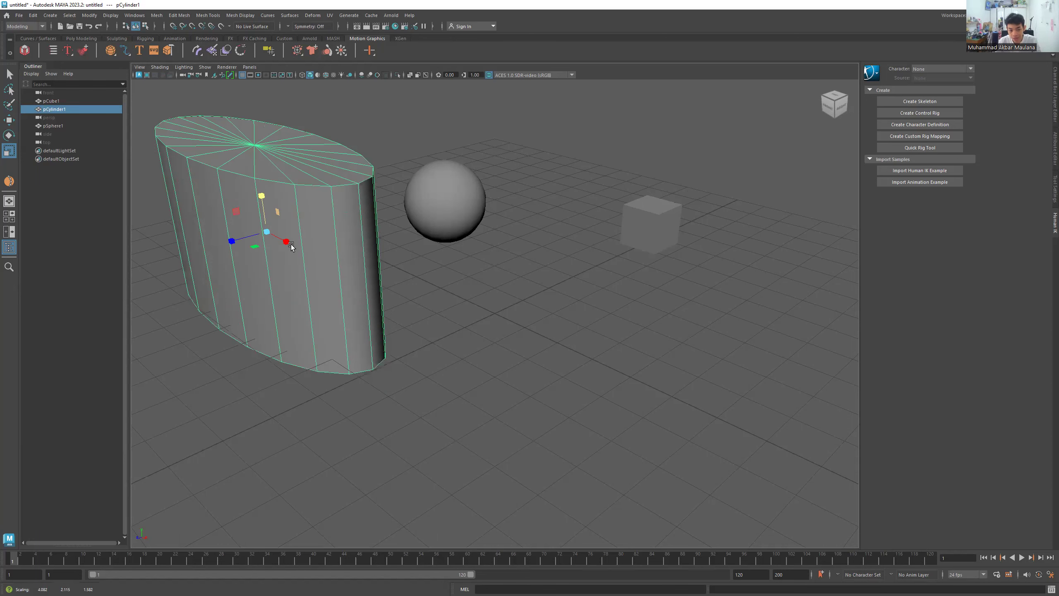
# Step: Select the sphere again and give it a further free rotation in place
pyautogui.press('w')
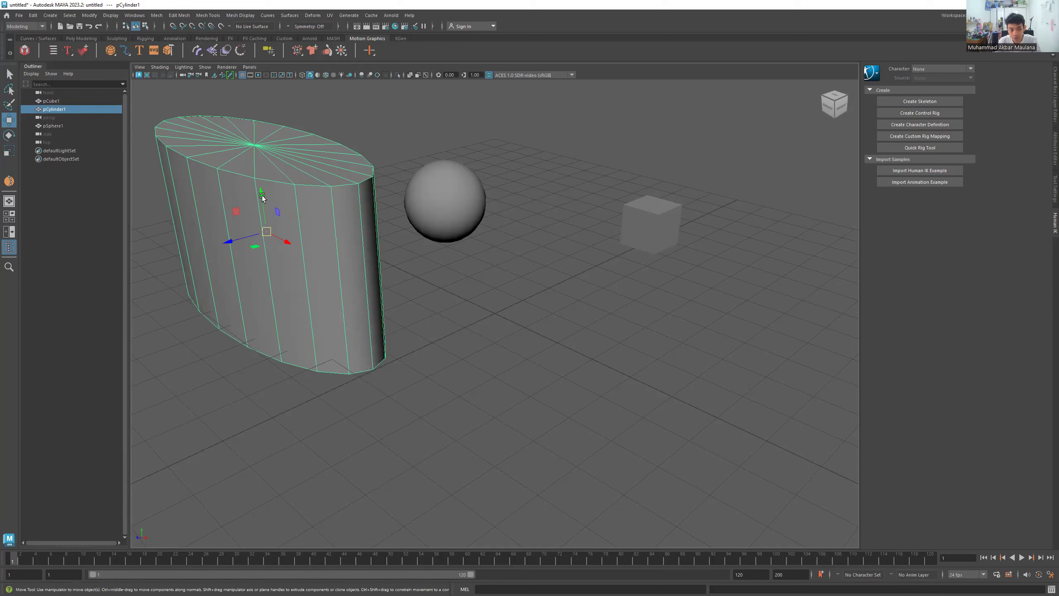
pyautogui.press('Right')
pyautogui.press('e')
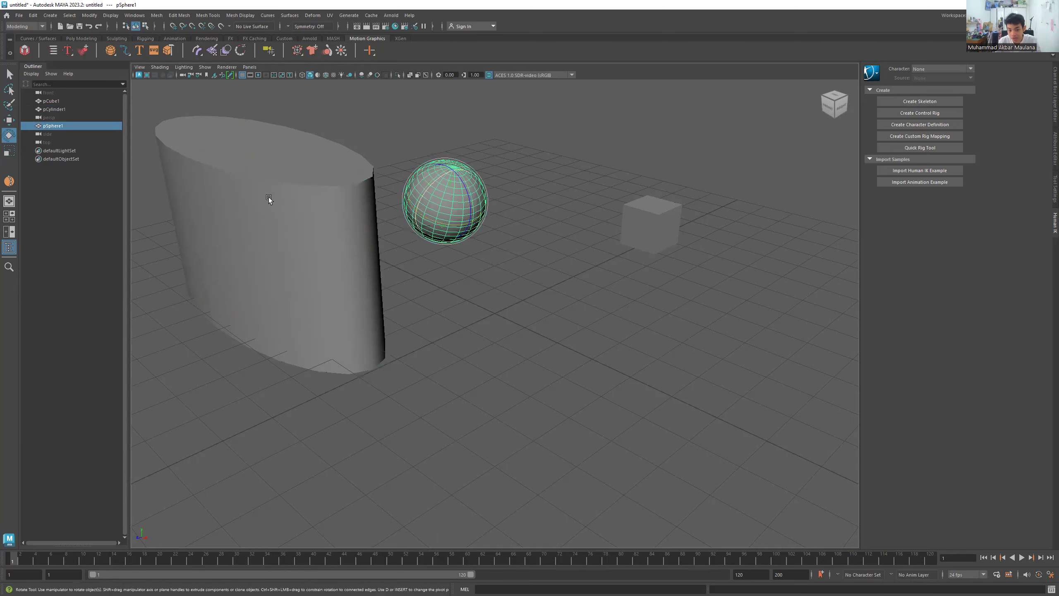
pyautogui.moveTo(278, 240); pyautogui.dragTo(379, 240, button='middle')
pyautogui.moveTo(456, 209); pyautogui.dragTo(411, 227)
# Step: Stretch the cylinder further along X to a scale of about 4.76
pyautogui.press('r')
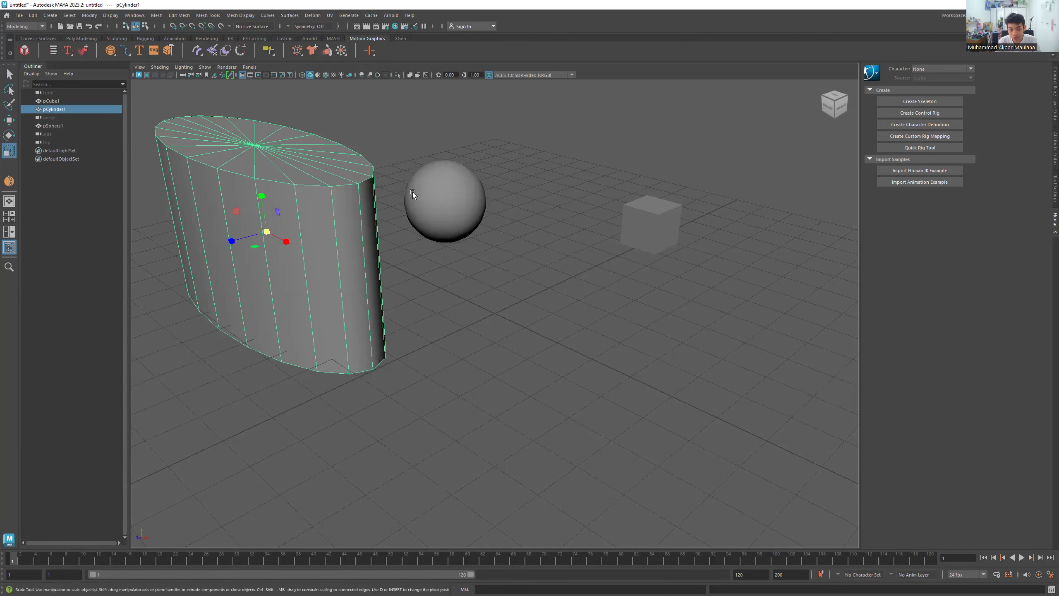
pyautogui.moveTo(457, 174); pyautogui.dragTo(426, 219, button='middle')
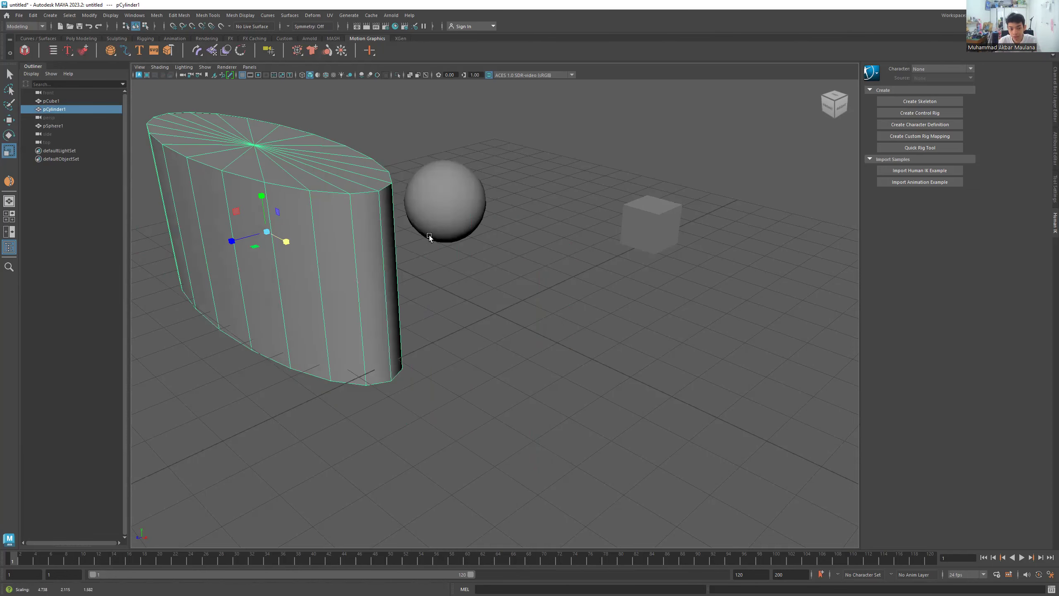
pyautogui.press('w')
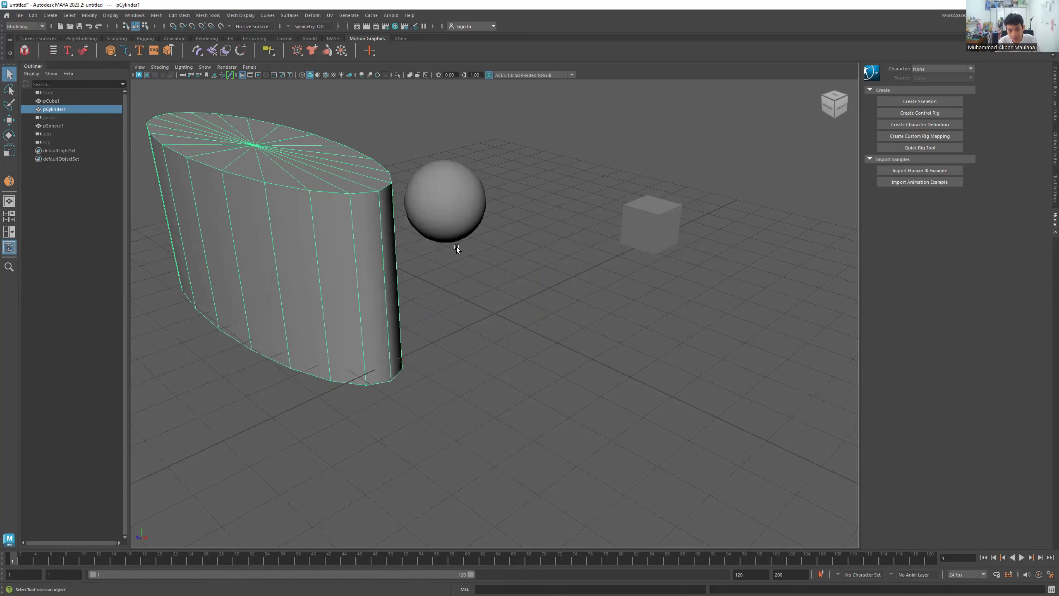
# Step: Show the cylinder's radius, height and subdivision manipulator, and cycle through the Select, Move, Rotate and Scale tools, ending on Rotate
pyautogui.press('t')
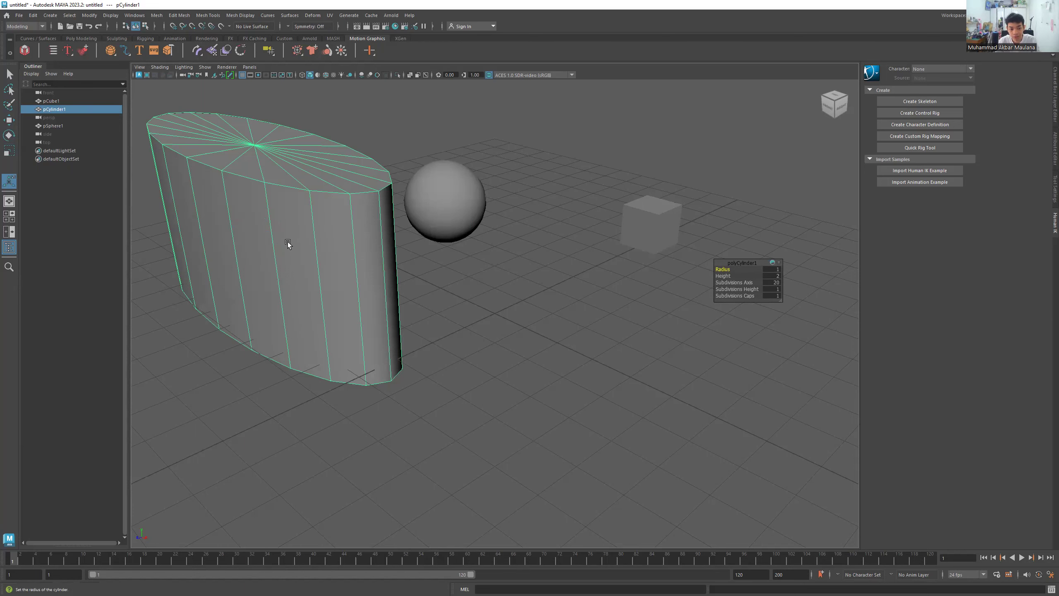
pyautogui.press('q')
pyautogui.press('w')
pyautogui.press('e')
pyautogui.press('r')
pyautogui.press('e')
pyautogui.press('r')
pyautogui.press('e')
pyautogui.press('r')
pyautogui.press('w')
pyautogui.press('e')
pyautogui.press('r')
pyautogui.press('w')
pyautogui.press('e')
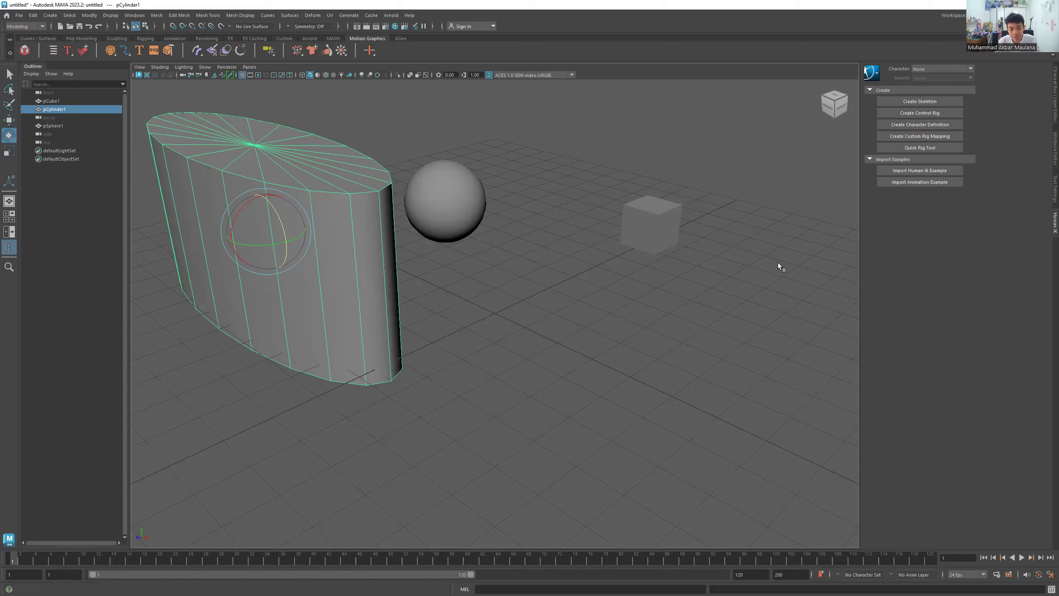
# Step: Hide the Outliner and show it again
pyautogui.click(9, 247)
pyautogui.click(9, 247)
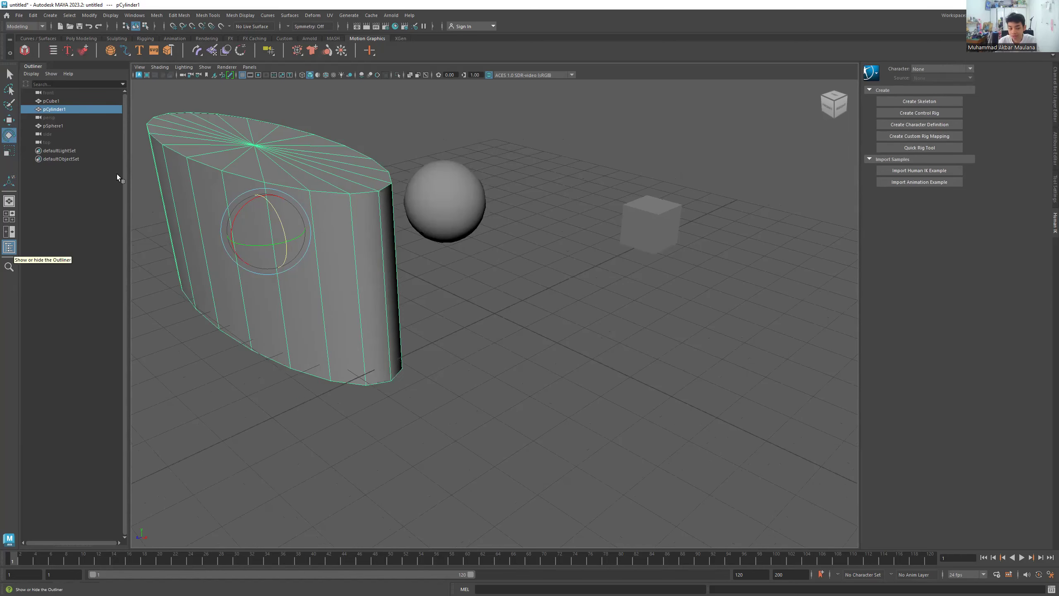
pyautogui.click(9, 247)
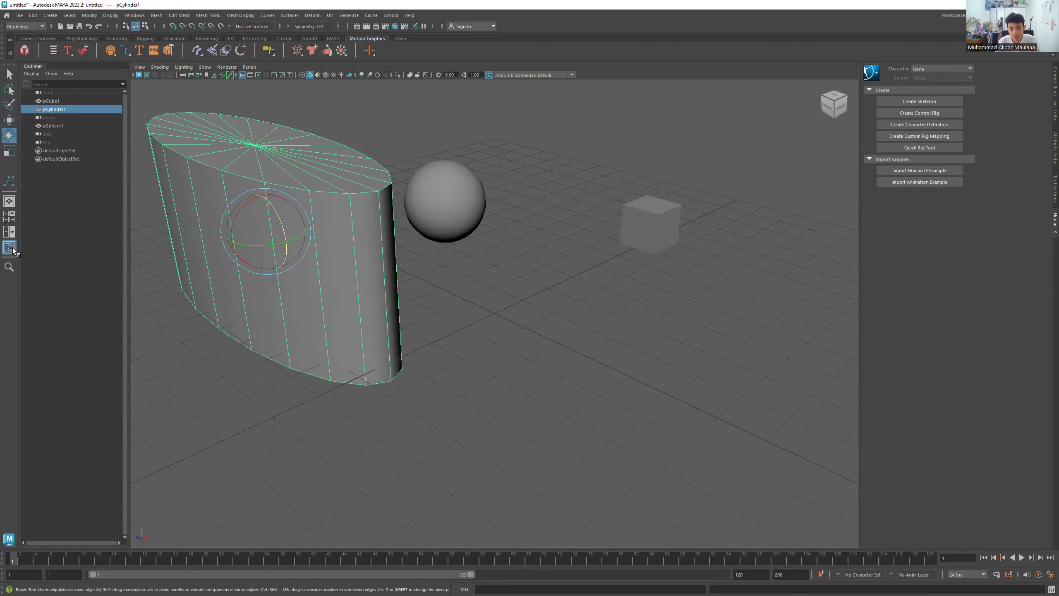
# Step: Select the cube and then the sphere, and view the scene from underneath the grid
pyautogui.click(54, 101)
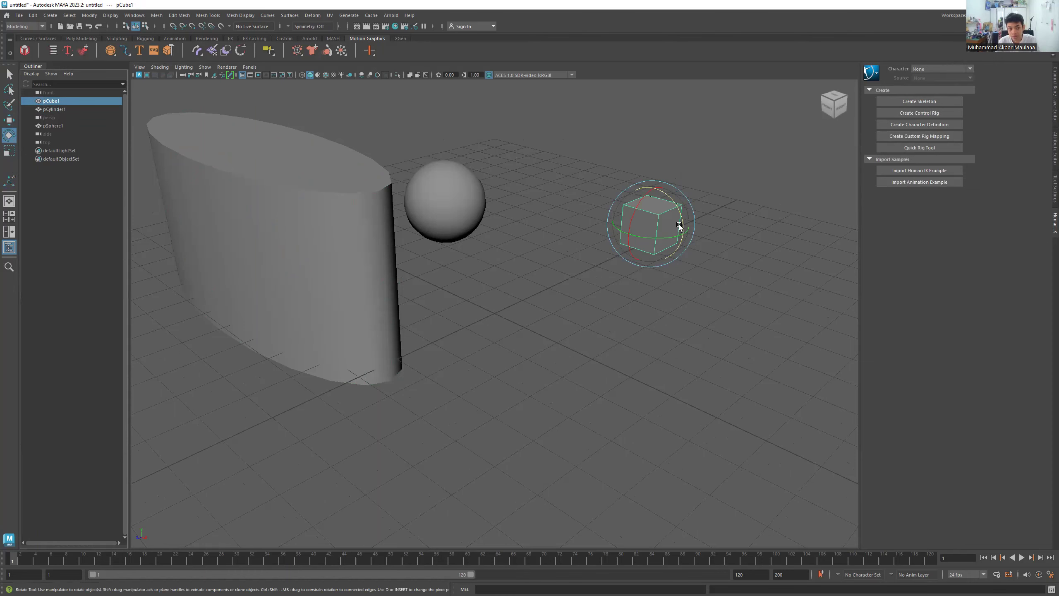
pyautogui.hotkey('ctrl', 'z')
pyautogui.hotkey('ctrl', 'z')
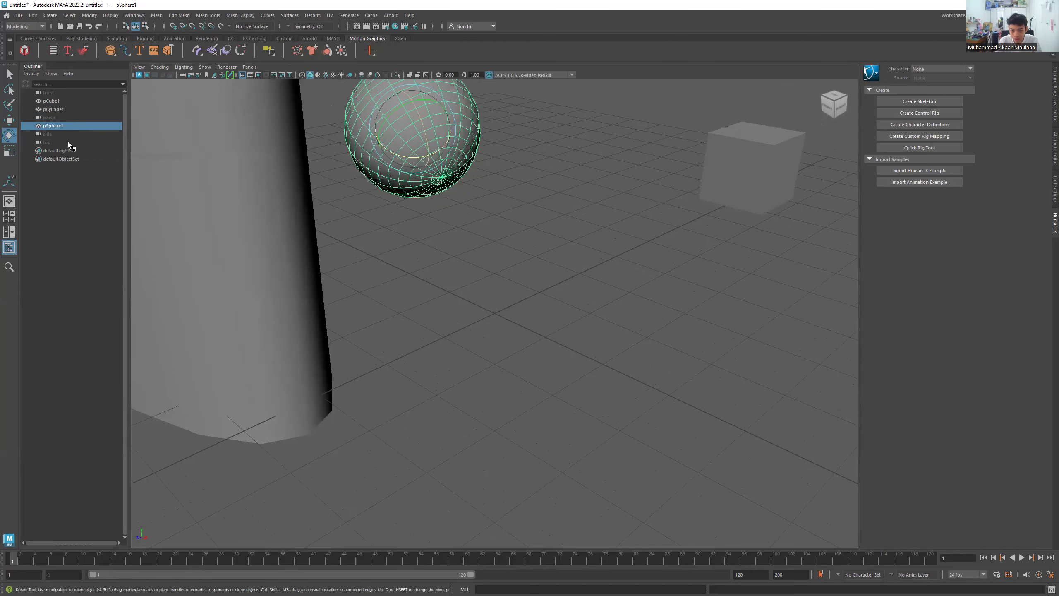
pyautogui.scroll(-5, 295, 158)
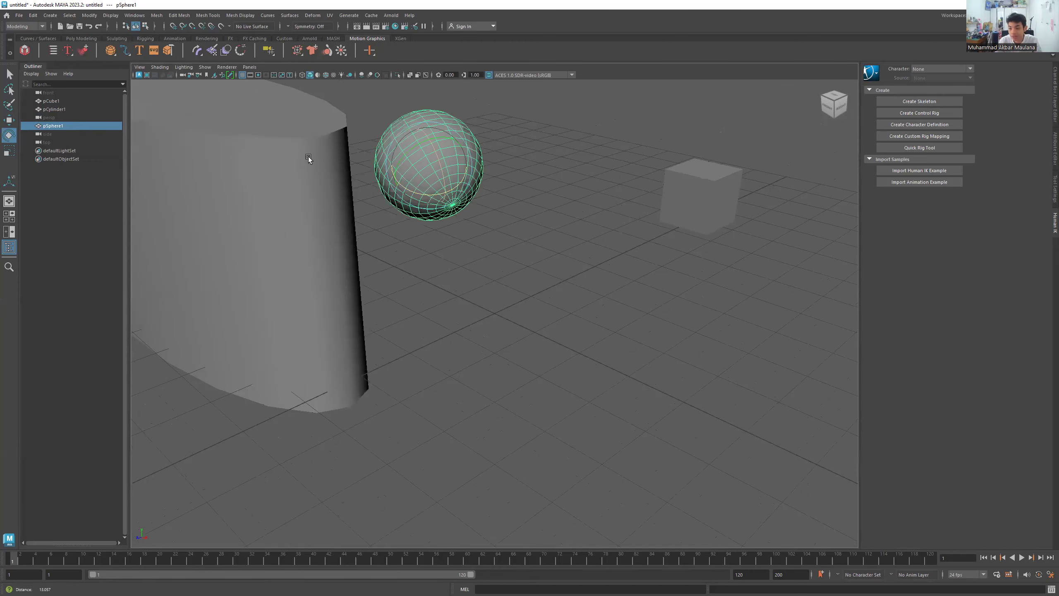
pyautogui.keyDown('alt'); pyautogui.moveTo(421, 211); pyautogui.dragTo(455, 192); pyautogui.keyUp('alt')
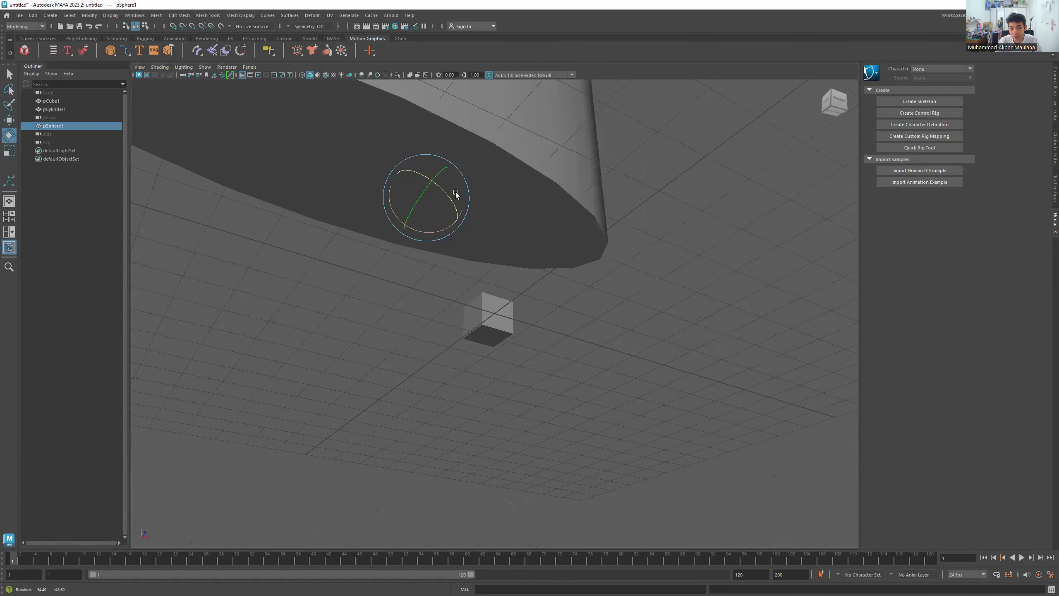
# Step: Examine the Outliner options offered for defaultLightSet, including the filters for the object types it can show
pyautogui.keyDown('alt'); pyautogui.moveTo(455, 192); pyautogui.dragTo(481, 208, button='right'); pyautogui.keyUp('alt')
pyautogui.keyDown('alt'); pyautogui.moveTo(482, 207); pyautogui.dragTo(413, 184, button='middle'); pyautogui.keyUp('alt')
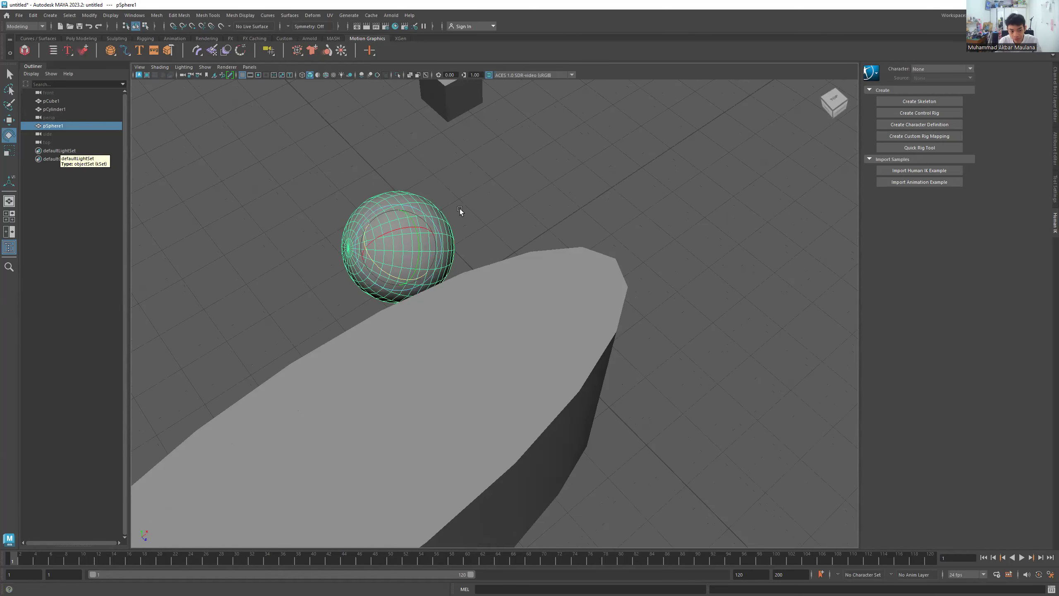
pyautogui.press('Right')
pyautogui.press('Left')
pyautogui.press('Up')
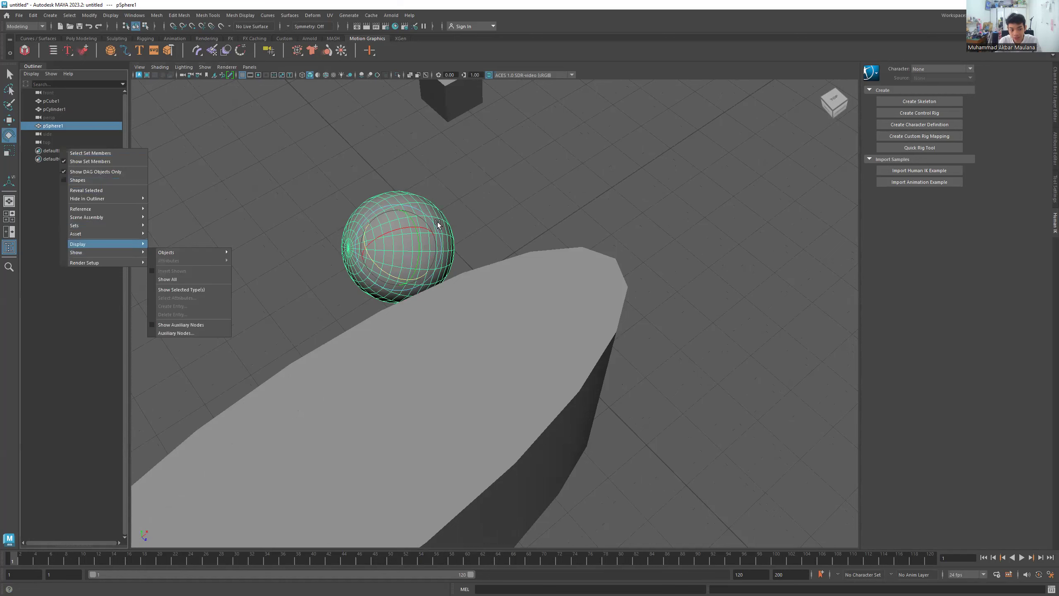
pyautogui.press('Right')
pyautogui.press('Down')
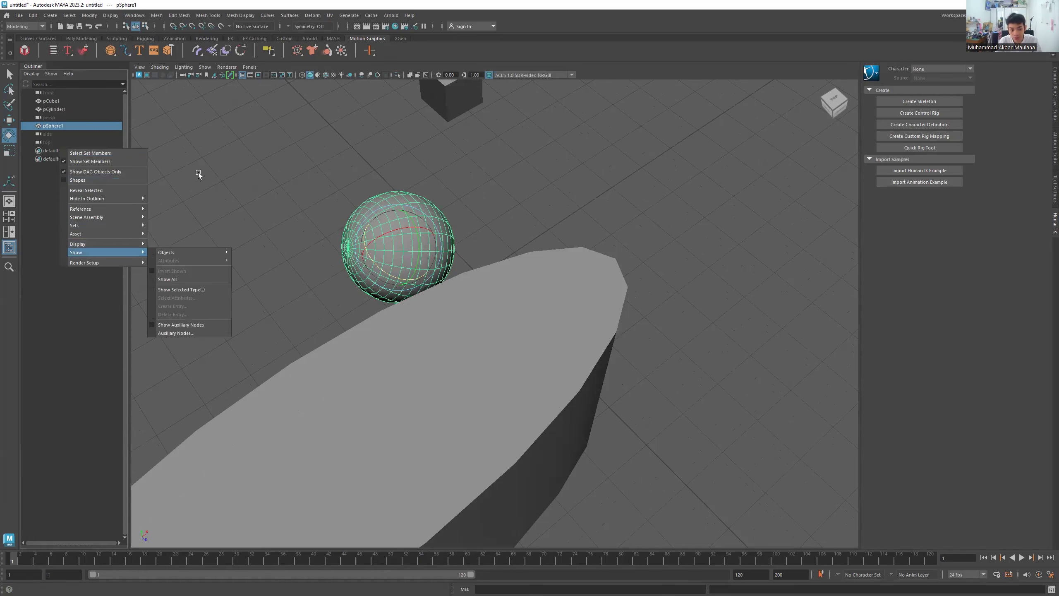
pyautogui.press('Right')
pyautogui.press('Right')
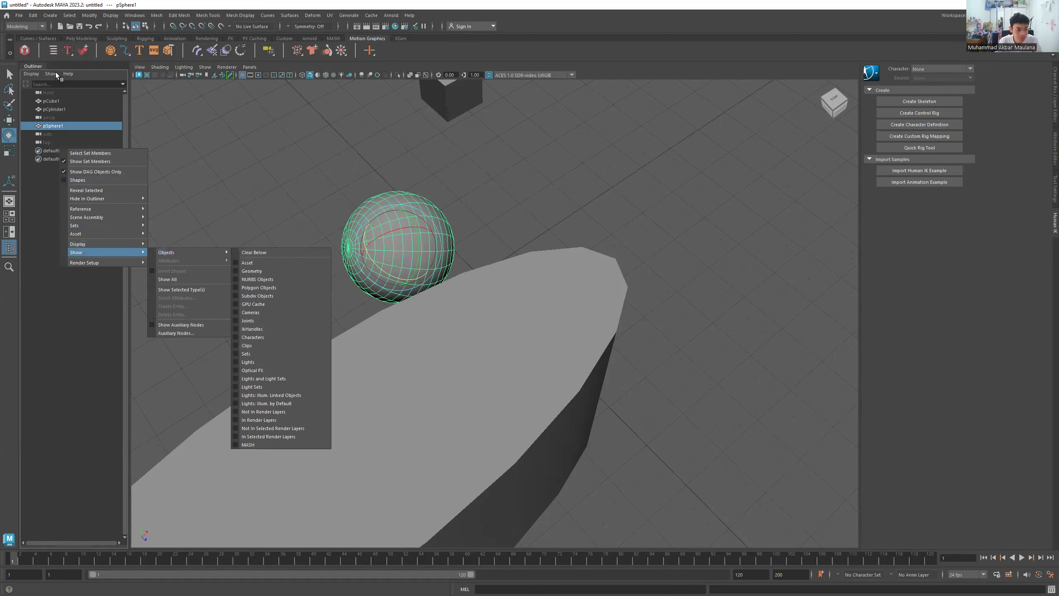
pyautogui.press('Left')
pyautogui.press('Up')
pyautogui.press('Up')
pyautogui.press('Up')
pyautogui.press('Up')
pyautogui.press('Up')
pyautogui.press('Up')
pyautogui.press('Up')
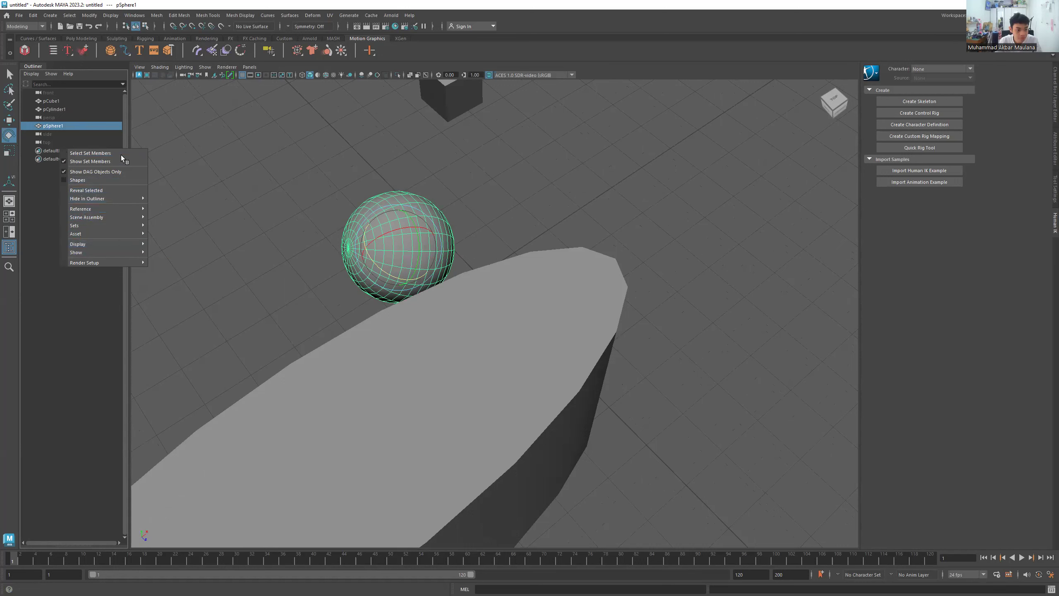
# Step: Examine the Outliner's general display settings, then the reference, scene assembly, asset and show options for defaultLightSet
pyautogui.rightClick(52, 171)
pyautogui.moveTo(96, 237)
pyautogui.press('Down')
pyautogui.press('Down')
pyautogui.press('Down')
pyautogui.press('Up')
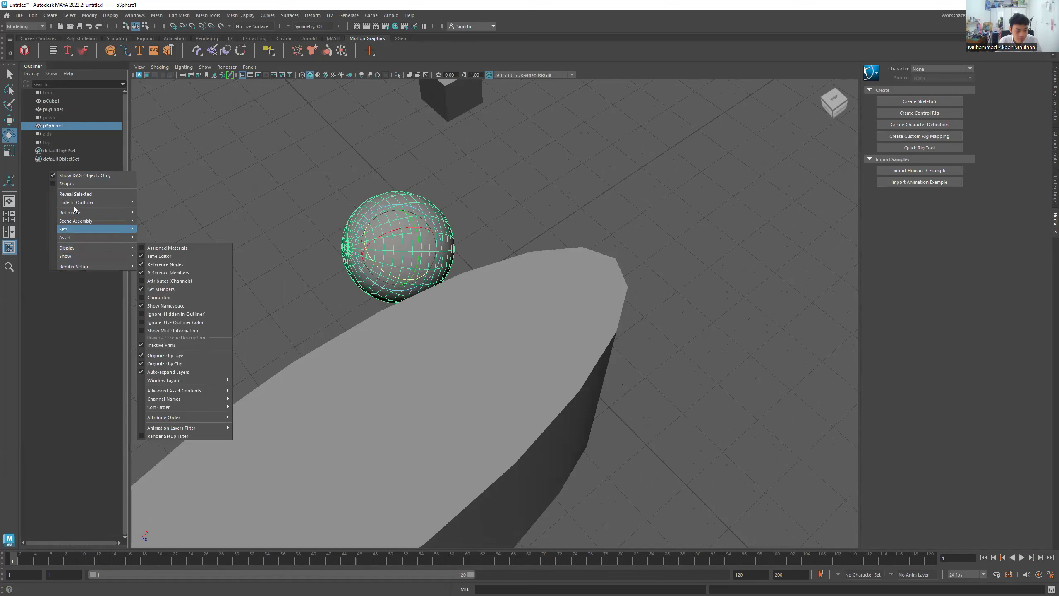
pyautogui.rightClick(56, 152)
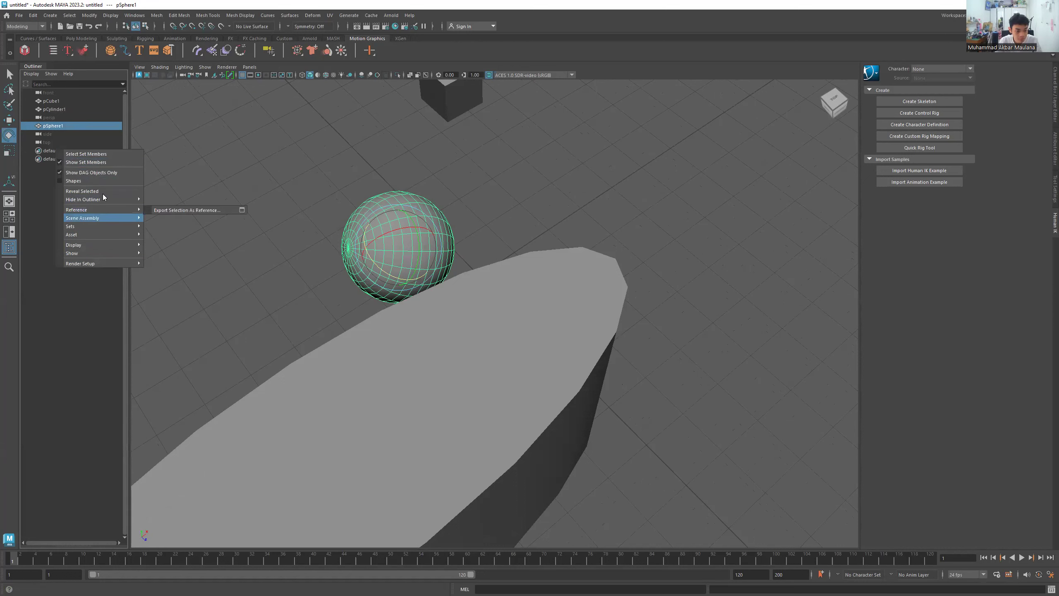
pyautogui.moveTo(108, 212)
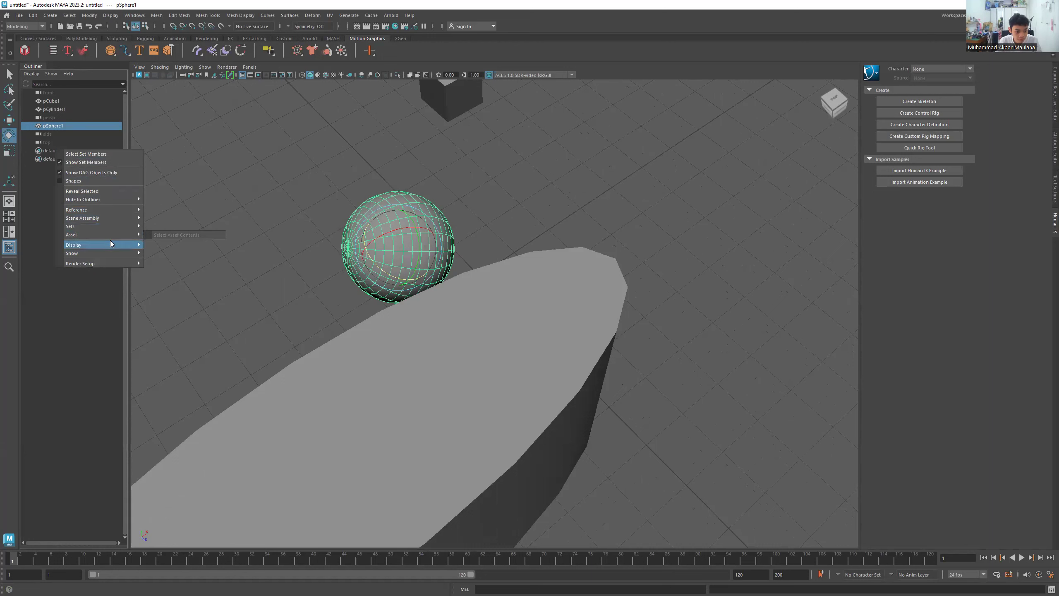
pyautogui.moveTo(111, 245)
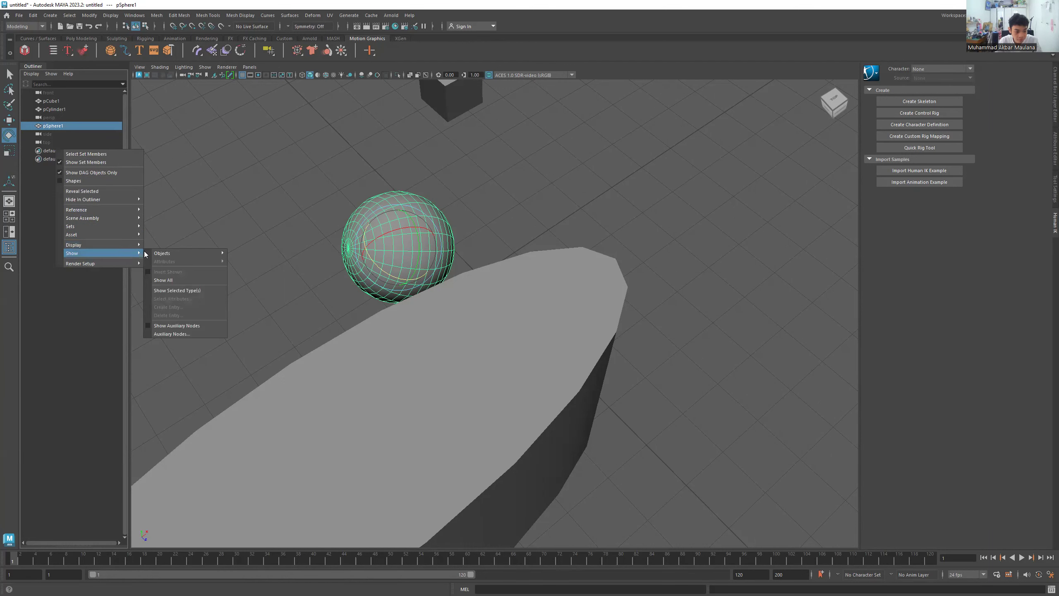
pyautogui.click(50, 294)
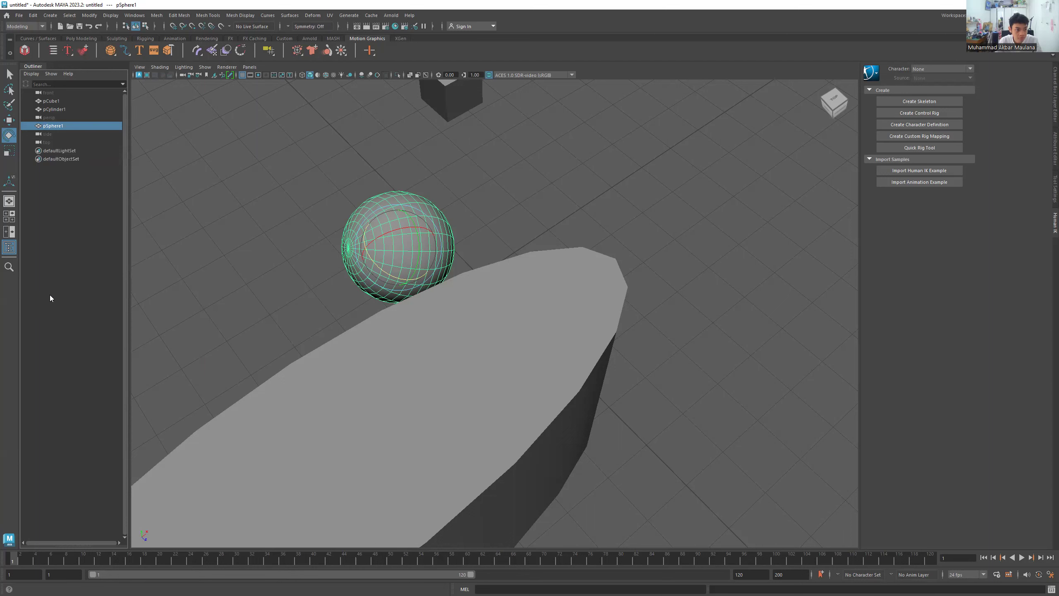
# Step: Examine the Outliner's object-type filters and its Window Layout and Attribute Order choices, leaving the settings as they are
pyautogui.click(49, 74)
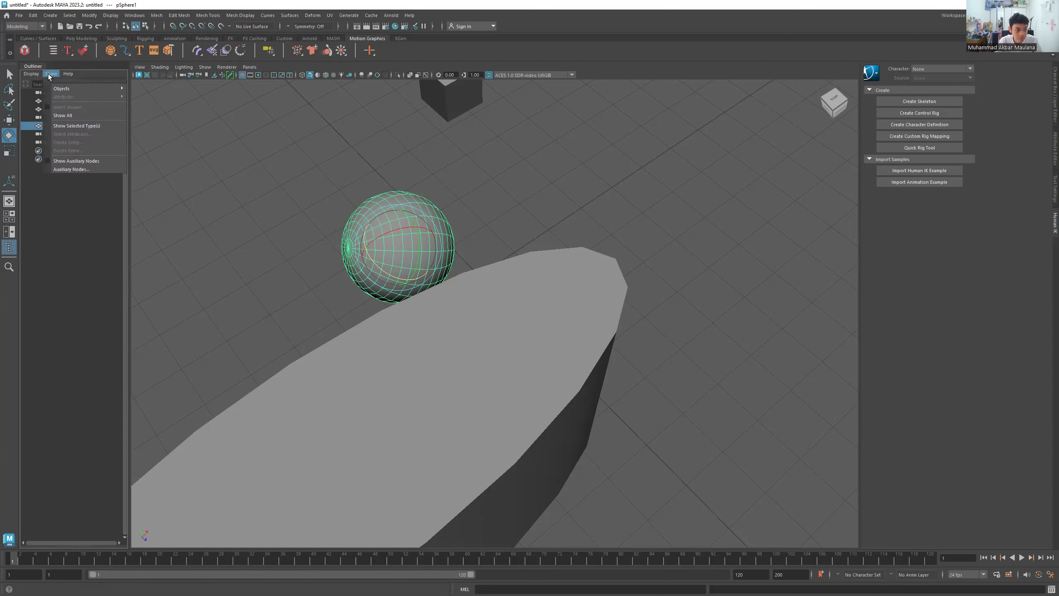
pyautogui.moveTo(55, 88)
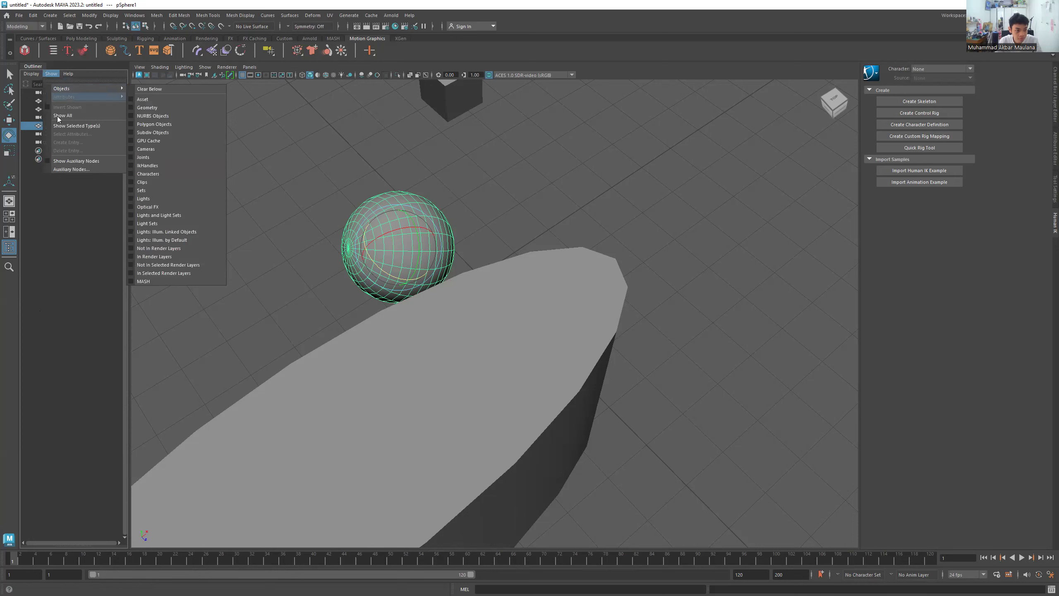
pyautogui.click(64, 202)
pyautogui.rightClick(66, 219)
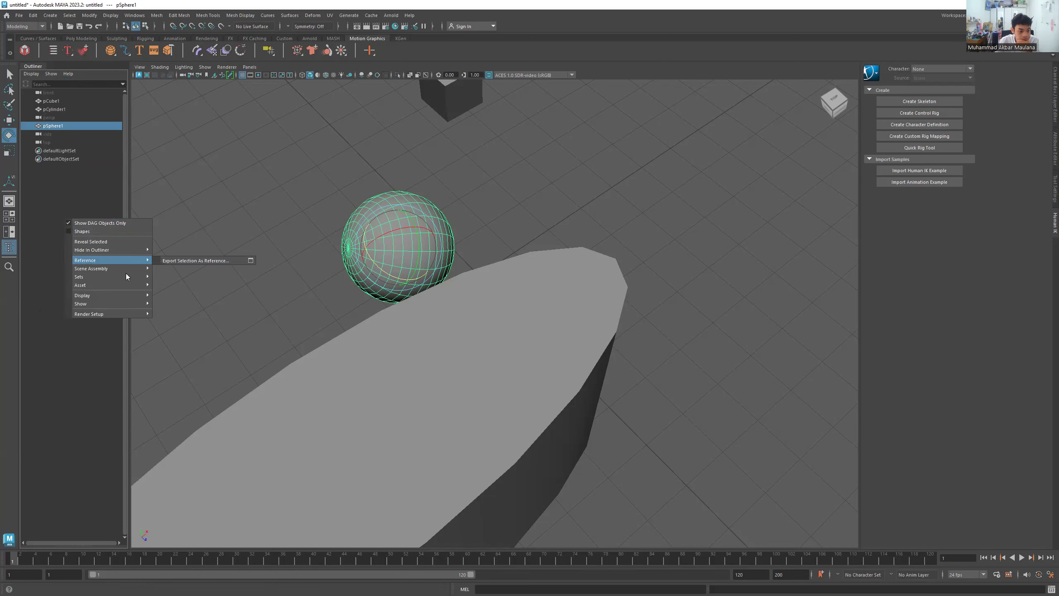
pyautogui.moveTo(124, 278)
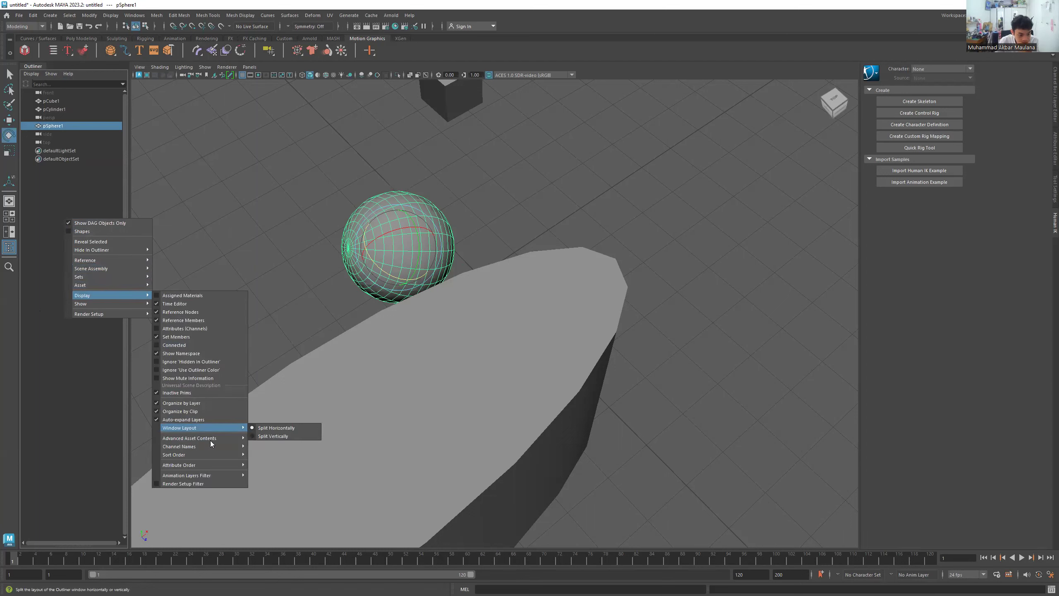
pyautogui.moveTo(213, 436)
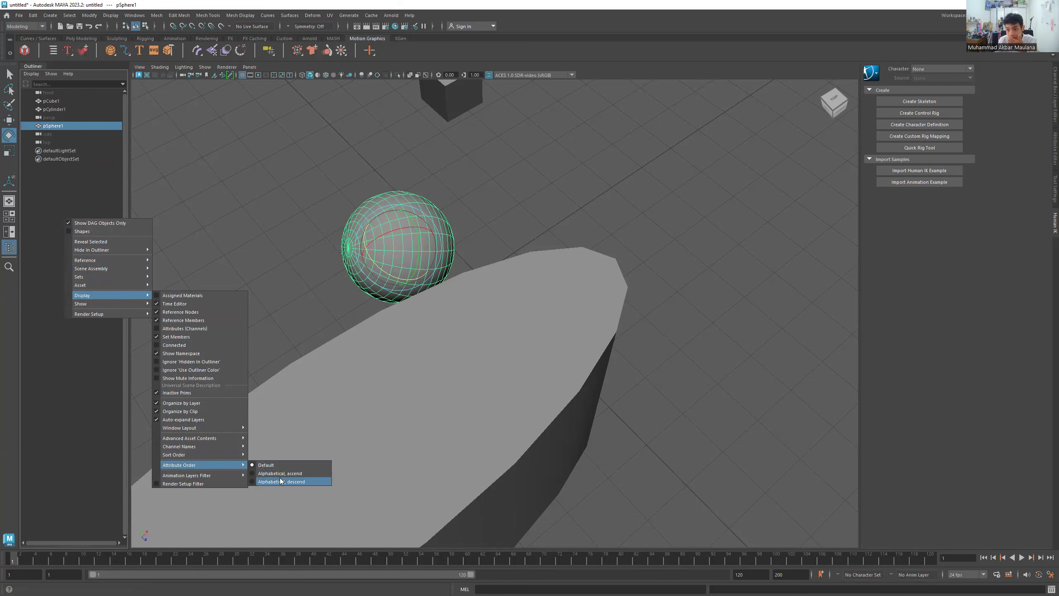
pyautogui.press('Escape')
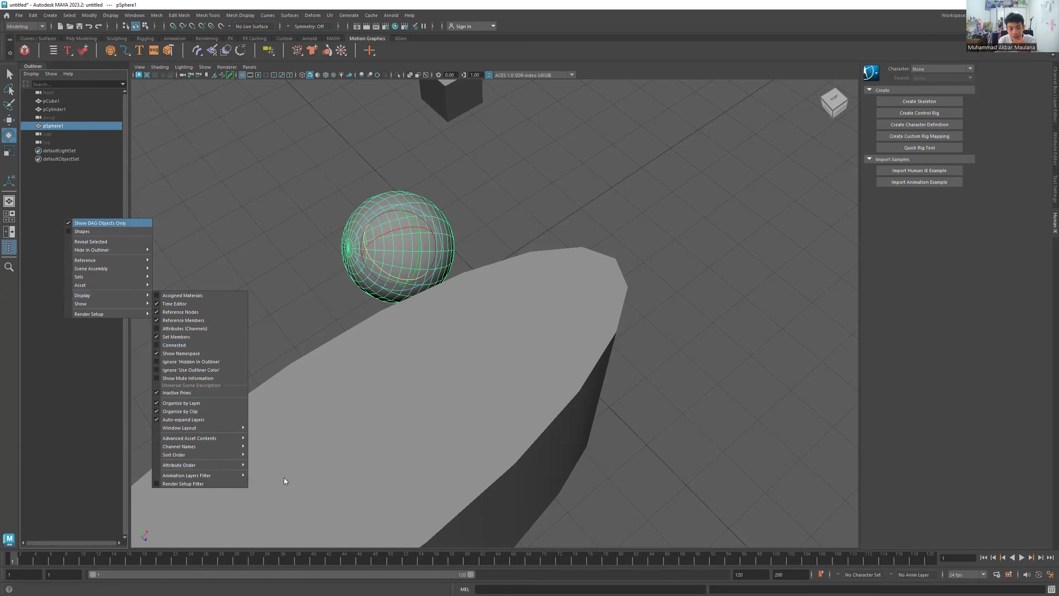
pyautogui.click(113, 267)
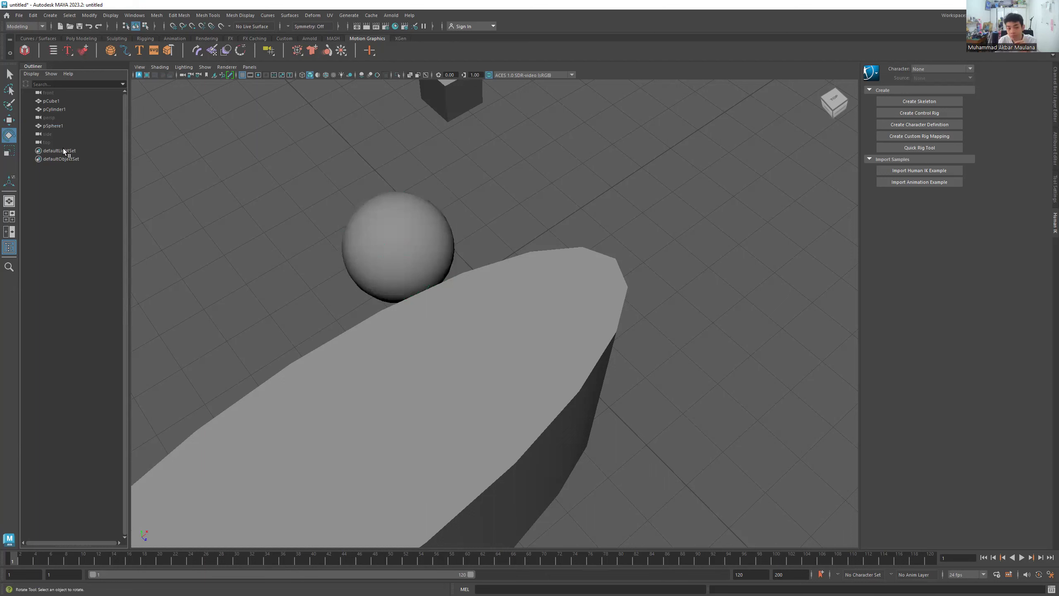
# Step: Rename the sphere as kepala_1 in the Outliner
pyautogui.rightClick(48, 125)
pyautogui.click(51, 124)
pyautogui.doubleClick(51, 125)
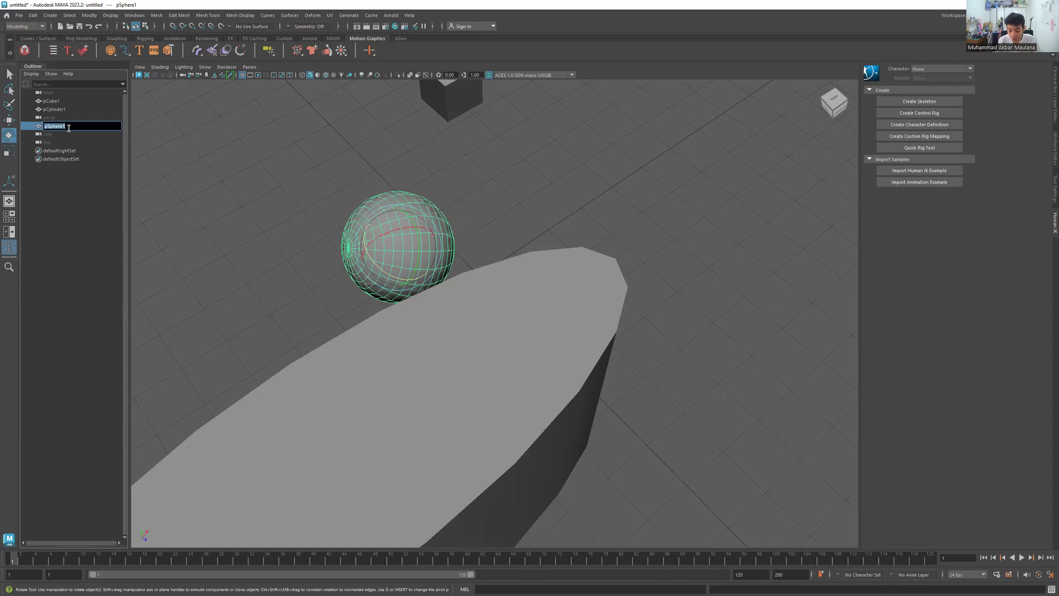
pyautogui.write('kepala_1')
pyautogui.click(112, 222)
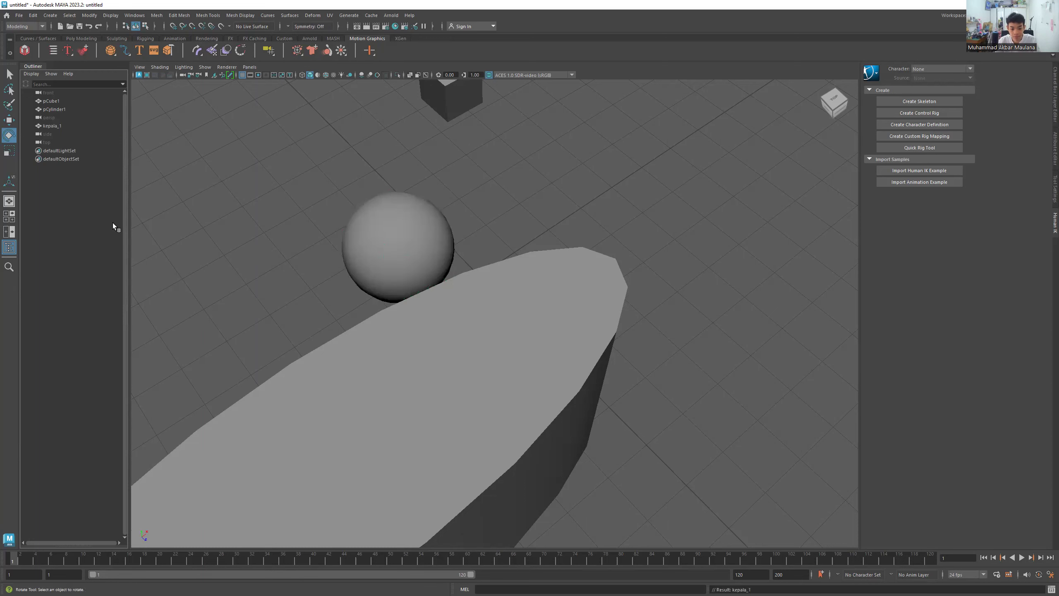
# Step: Rename the cylinder as badan_1 and sort the Outliner's objects alphabetically
pyautogui.doubleClick(55, 109)
pyautogui.write('badan 1')
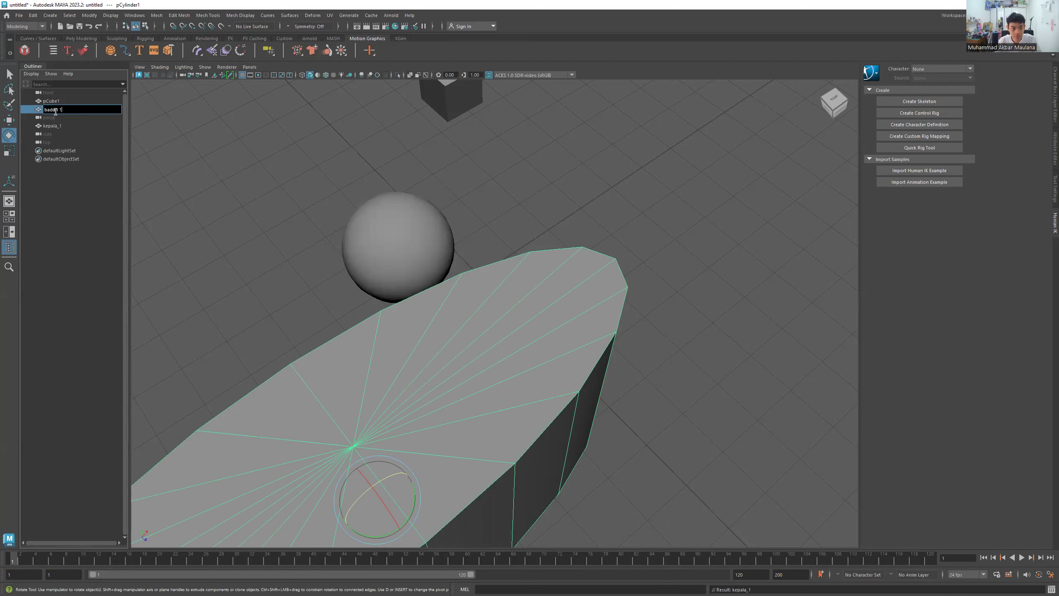
pyautogui.click(58, 188)
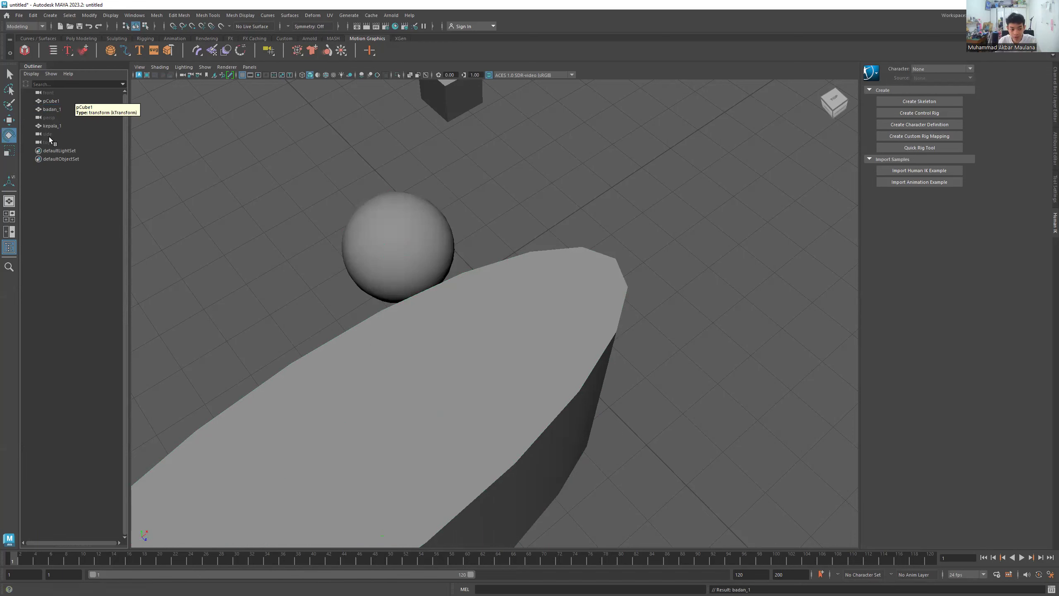
pyautogui.rightClick(77, 194)
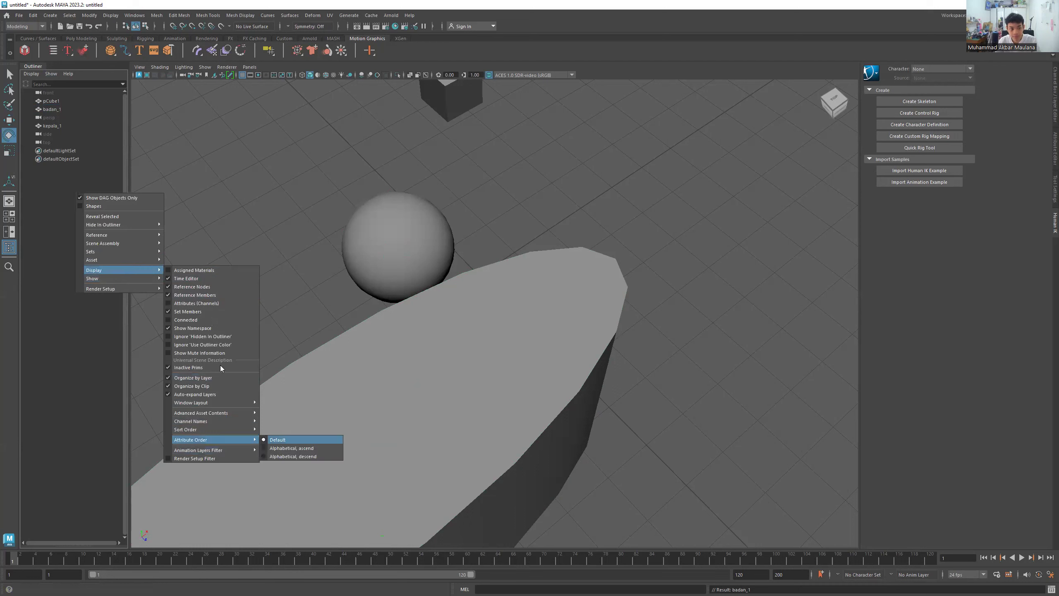
pyautogui.click(292, 448)
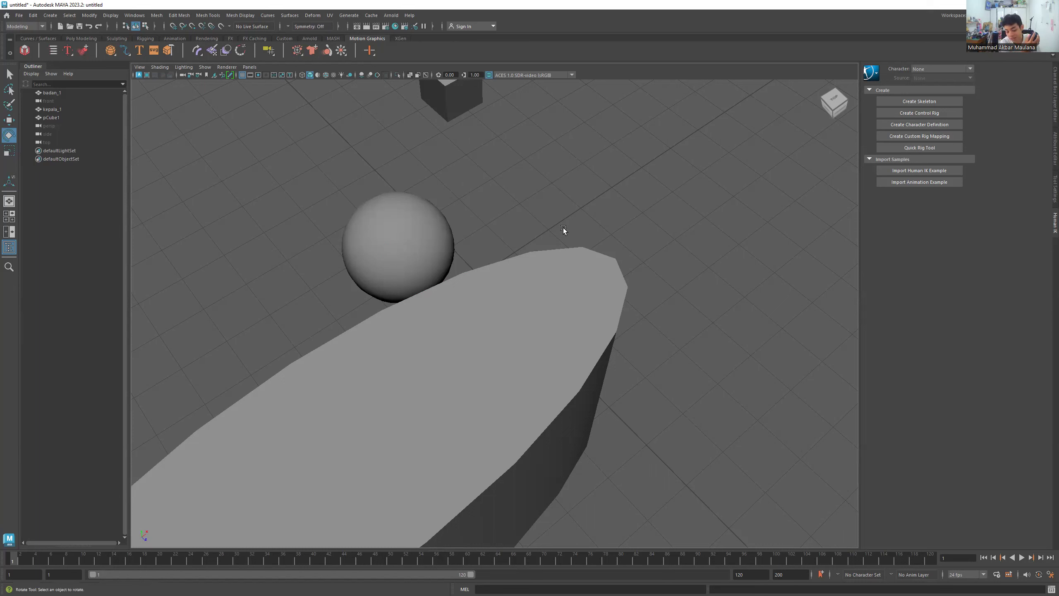
# Step: Select the cylinder, look at the Rotate tool settings, and open the cylinder's creation attributes in the Attribute Editor
pyautogui.press('alt')
pyautogui.press('alt')
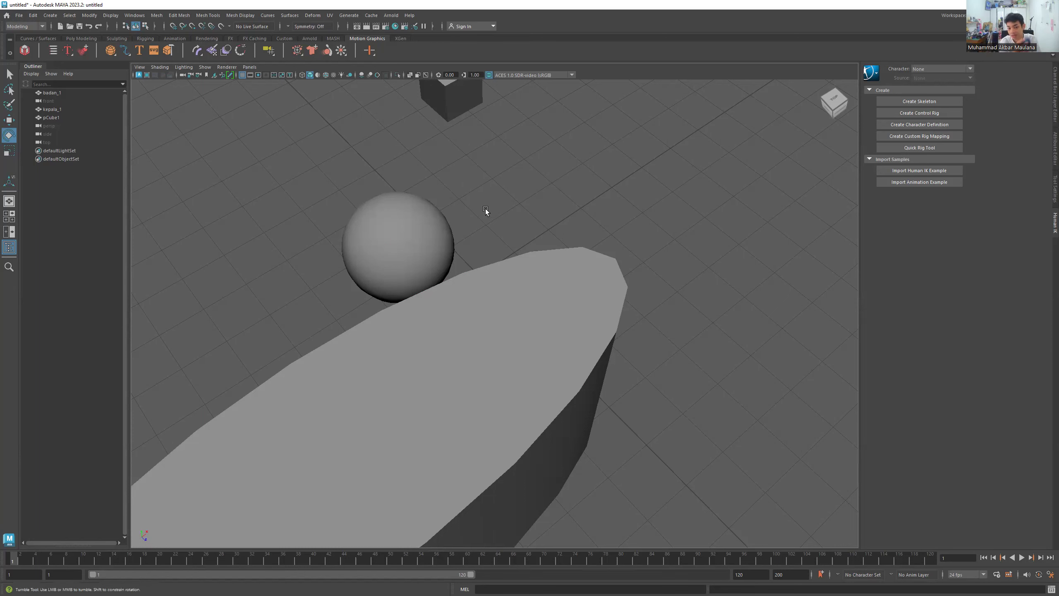
pyautogui.keyDown('alt'); pyautogui.moveTo(485, 209); pyautogui.dragTo(604, 153); pyautogui.keyUp('alt')
pyautogui.keyDown('alt'); pyautogui.moveTo(604, 153); pyautogui.dragTo(521, 216, button='right'); pyautogui.keyUp('alt')
pyautogui.keyDown('alt'); pyautogui.moveTo(521, 215); pyautogui.dragTo(540, 245); pyautogui.keyUp('alt')
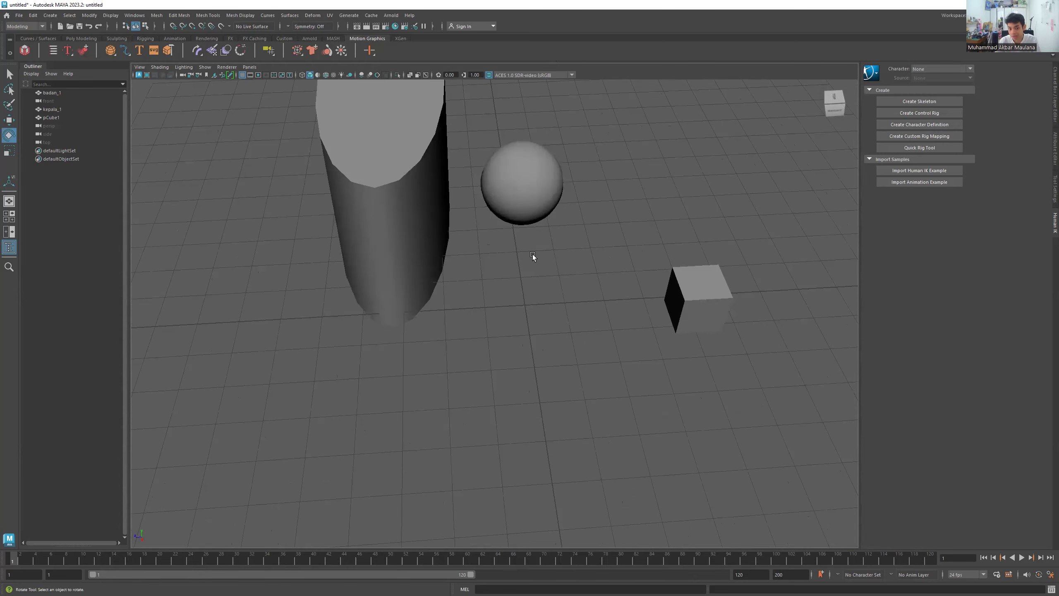
pyautogui.keyDown('alt'); pyautogui.moveTo(520, 215); pyautogui.dragTo(525, 171); pyautogui.keyUp('alt')
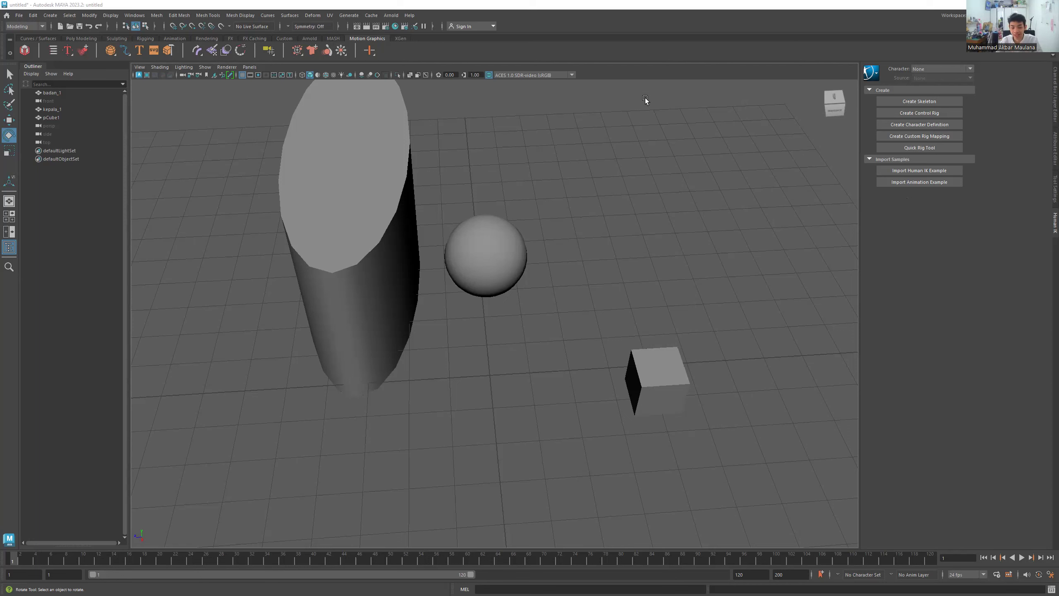
pyautogui.click(359, 184)
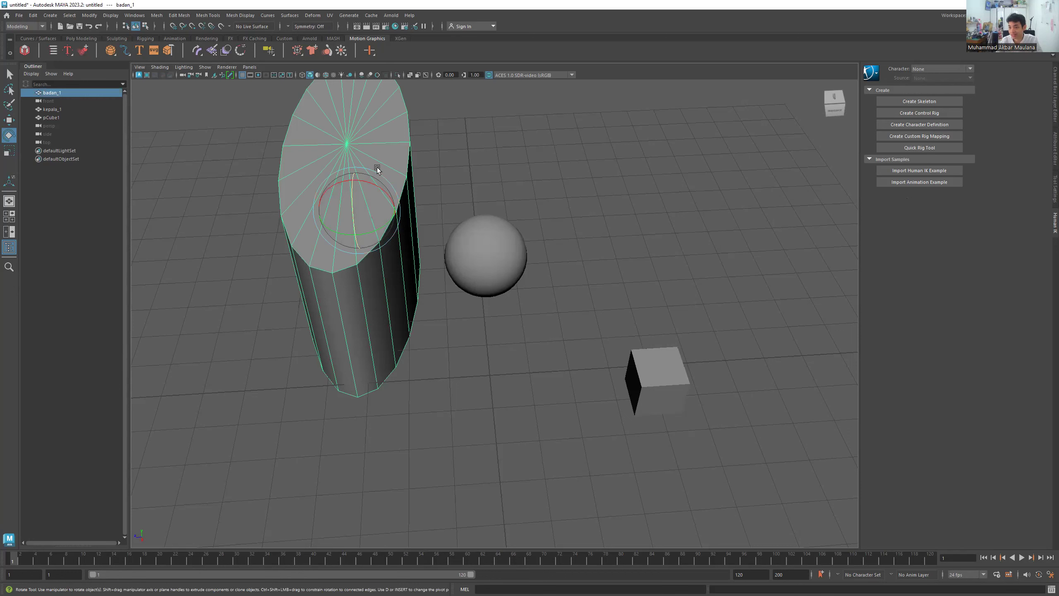
pyautogui.click(1055, 189)
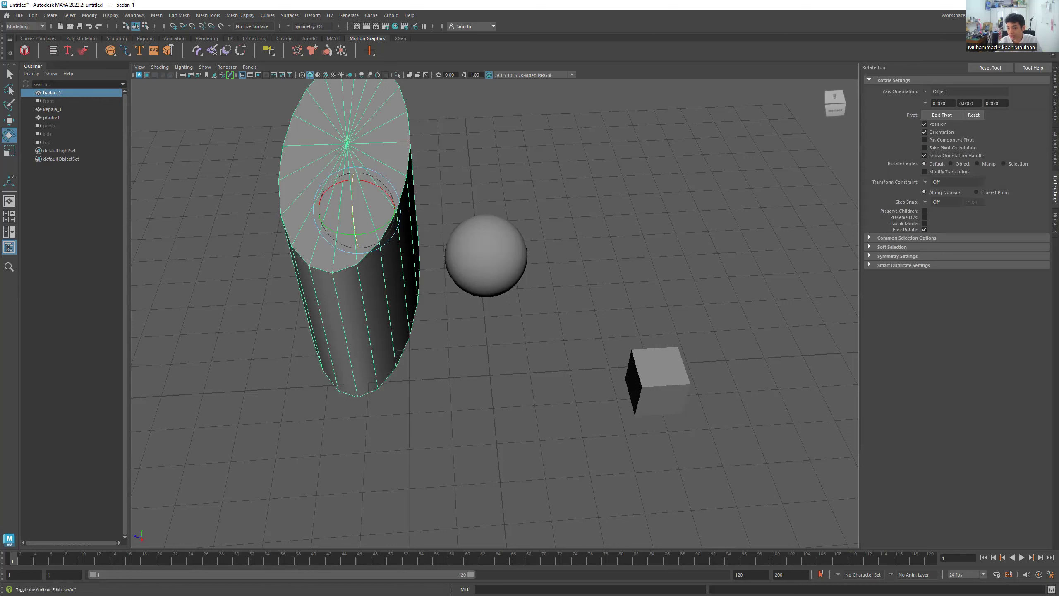
pyautogui.hotkey('ctrl', 'a')
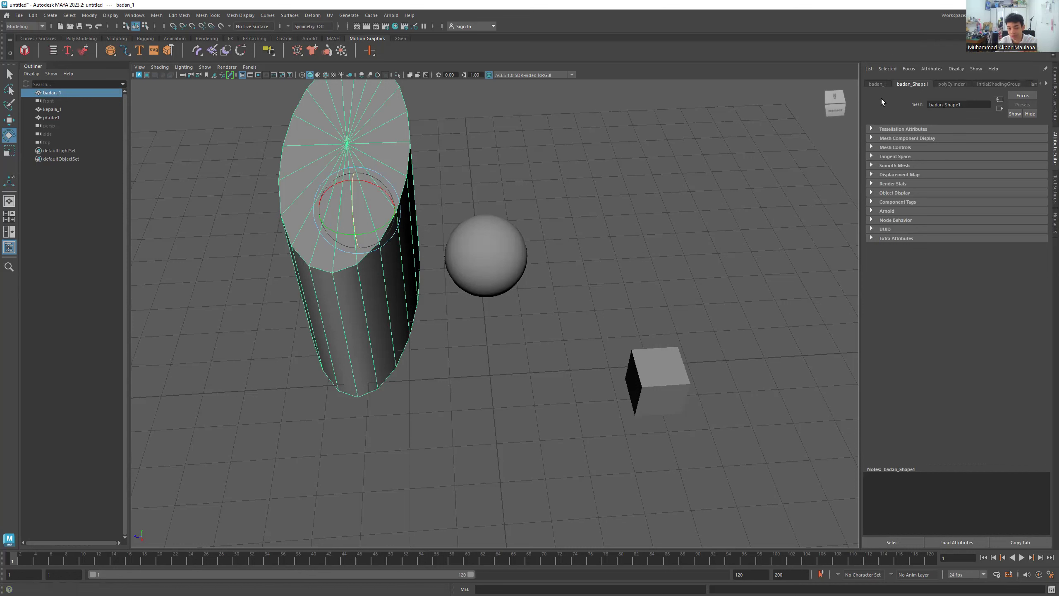
pyautogui.click(953, 87)
# Step: Inspect the attributes of the sphere, the cylinder and the cube in turn, ending on the cube's polyCube1 creation attributes
pyautogui.click(479, 253)
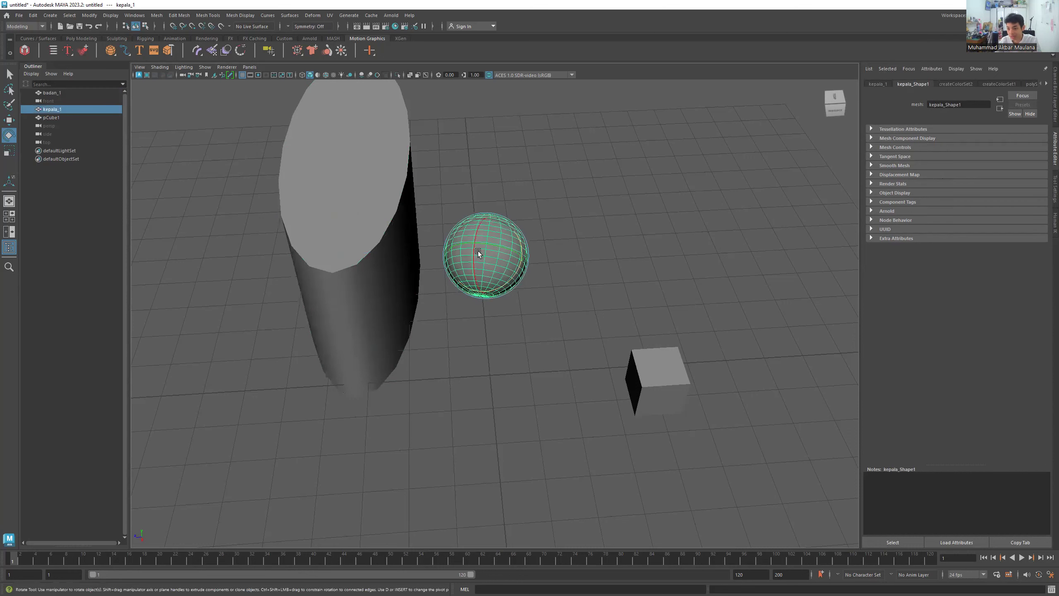
pyautogui.click(956, 84)
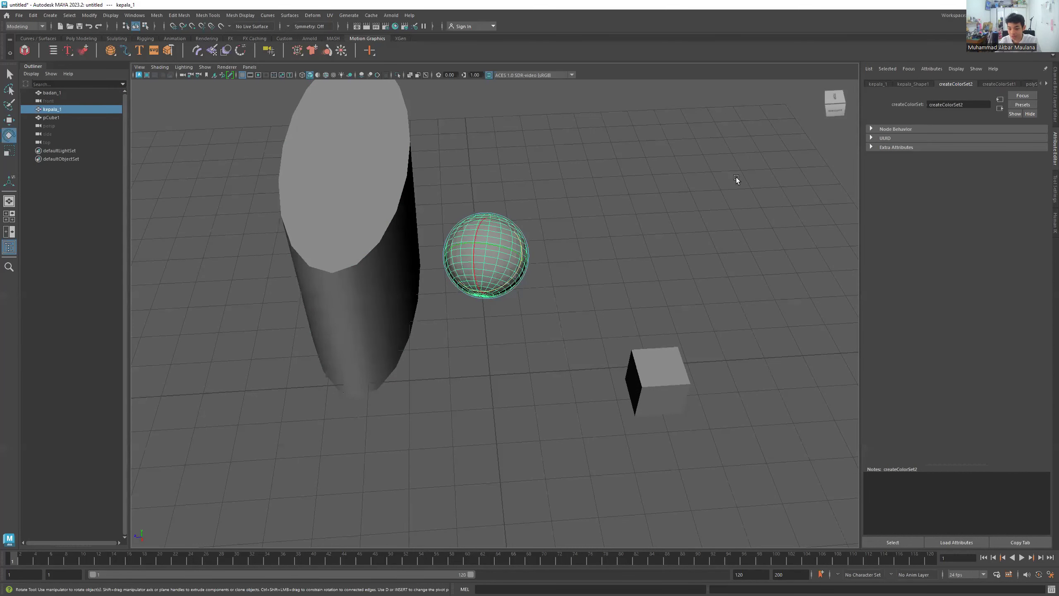
pyautogui.click(341, 290)
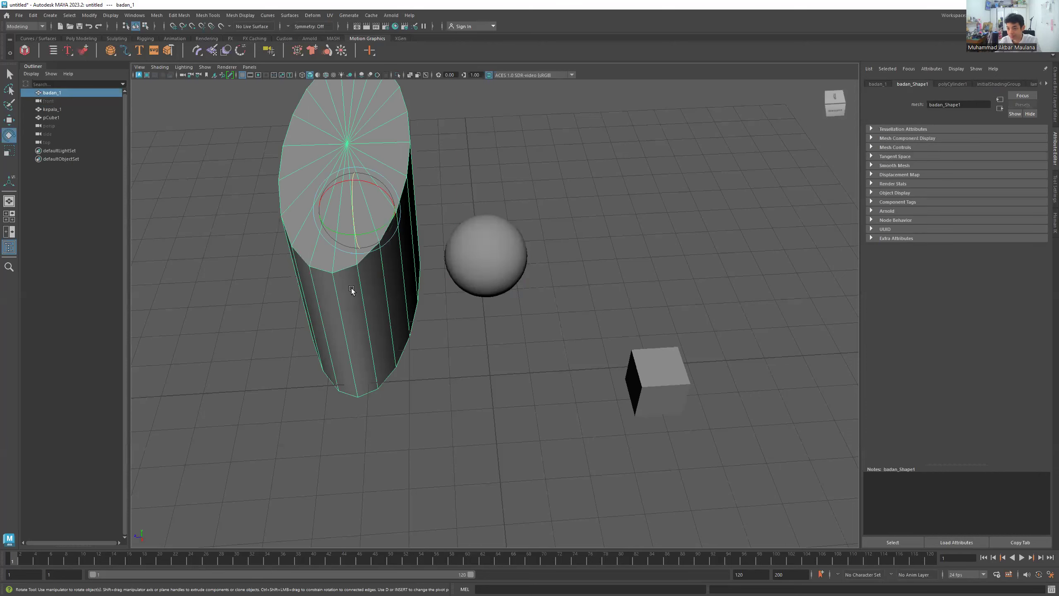
pyautogui.click(655, 367)
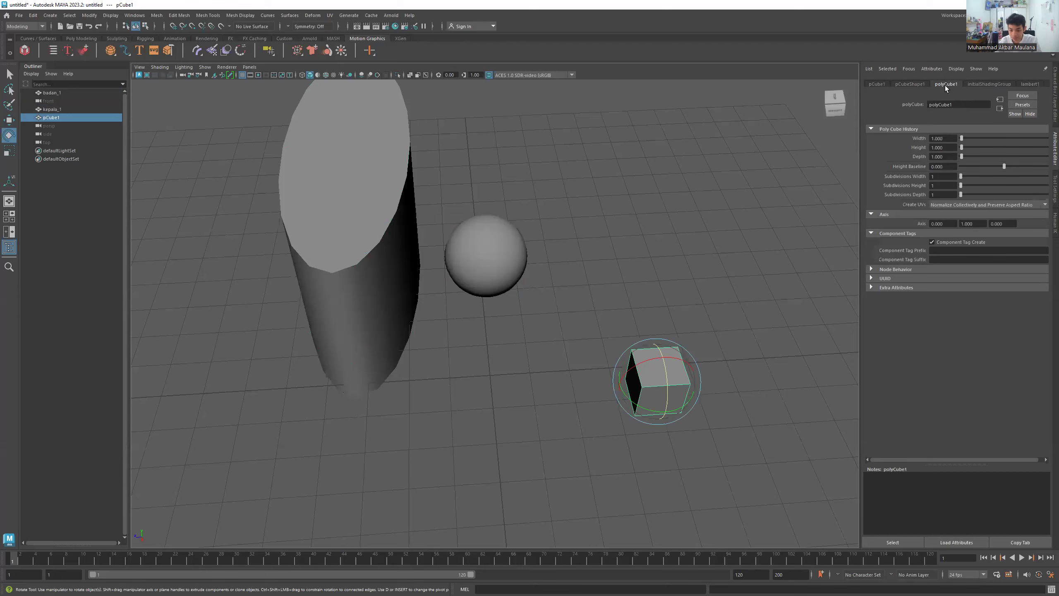
pyautogui.scroll(4, 781, 248)
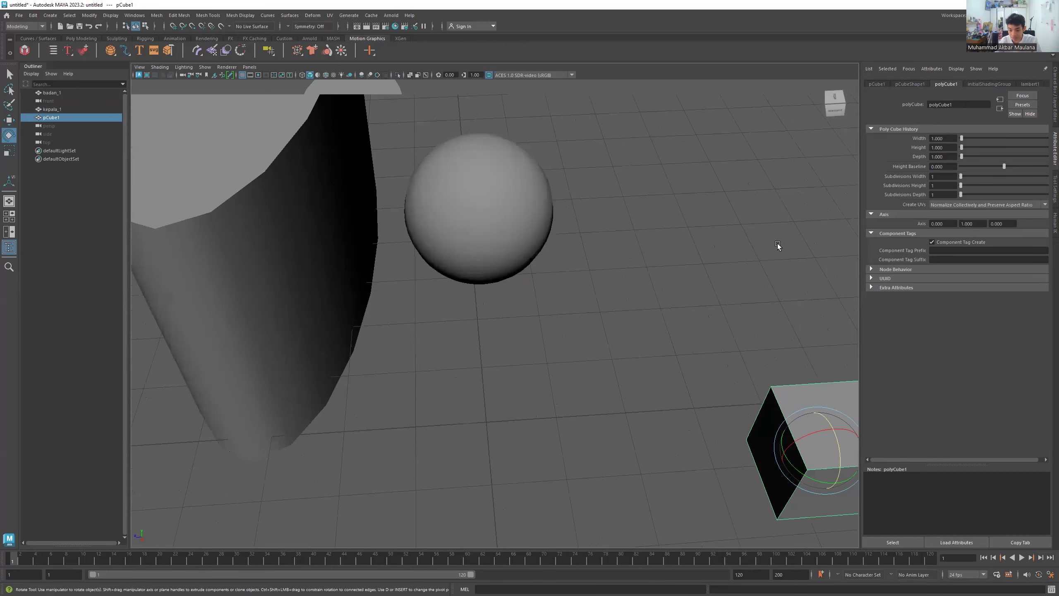
pyautogui.scroll(-2, 778, 244)
pyautogui.scroll(1, 778, 243)
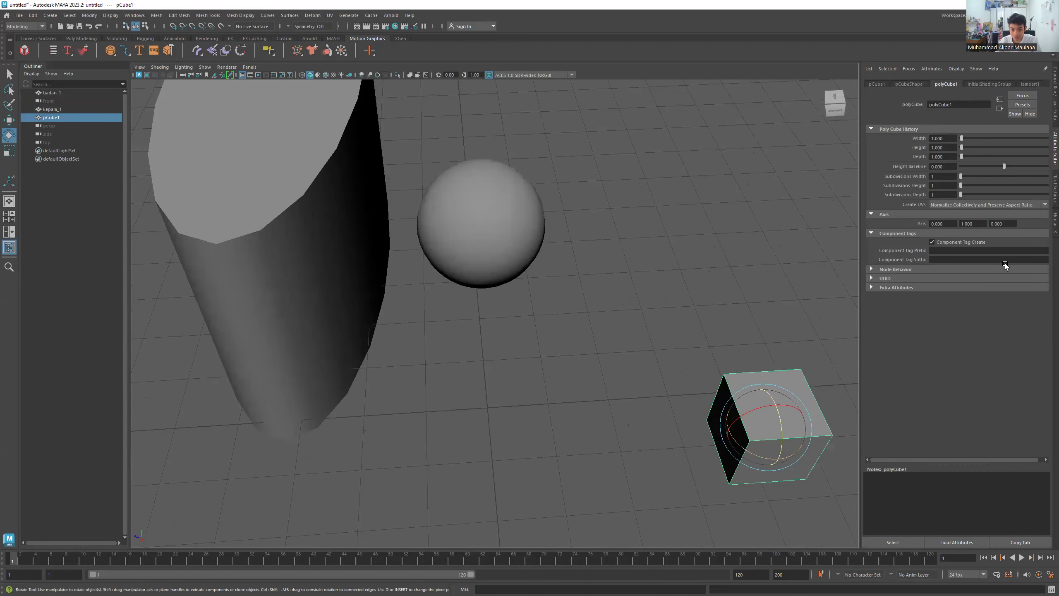
# Step: Enlarge the cube through its creation attributes to a width of about 4.34, height of about 3.86 and depth of about 3.38
pyautogui.keyDown('alt'); pyautogui.moveTo(725, 415); pyautogui.dragTo(524, 293); pyautogui.keyUp('alt')
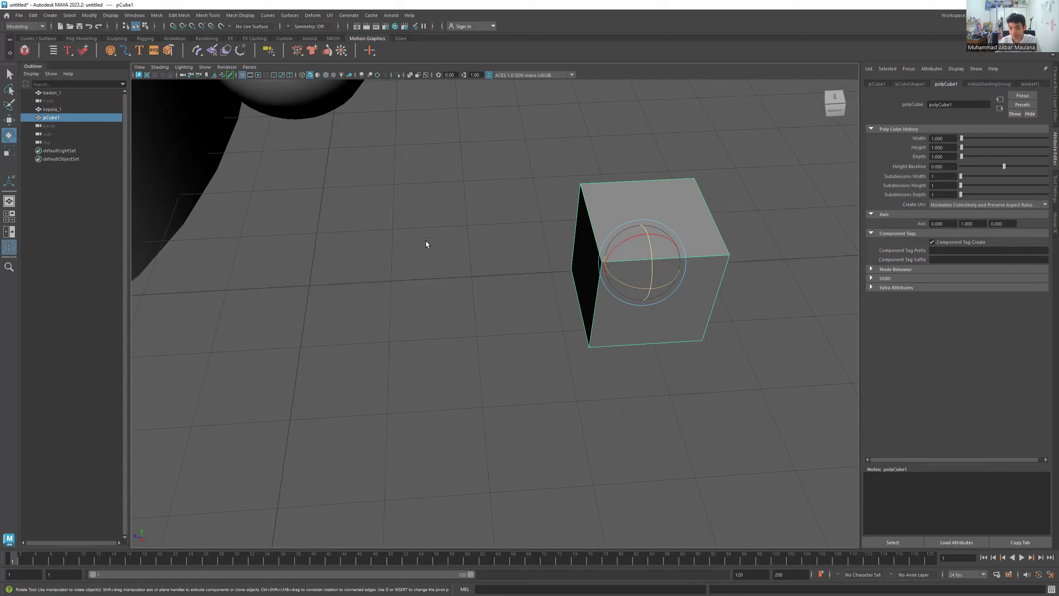
pyautogui.keyDown('alt'); pyautogui.moveTo(427, 237); pyautogui.dragTo(421, 230); pyautogui.keyUp('alt')
pyautogui.press('f')
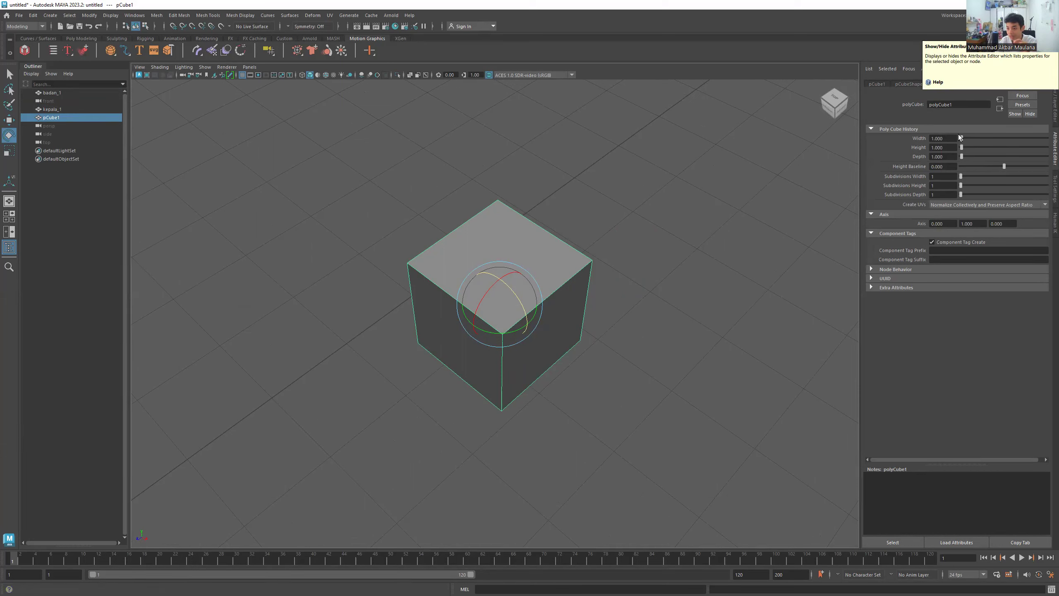
pyautogui.hotkey('ctrl', 'shift', 't')
pyautogui.hotkey('ctrl', 'a')
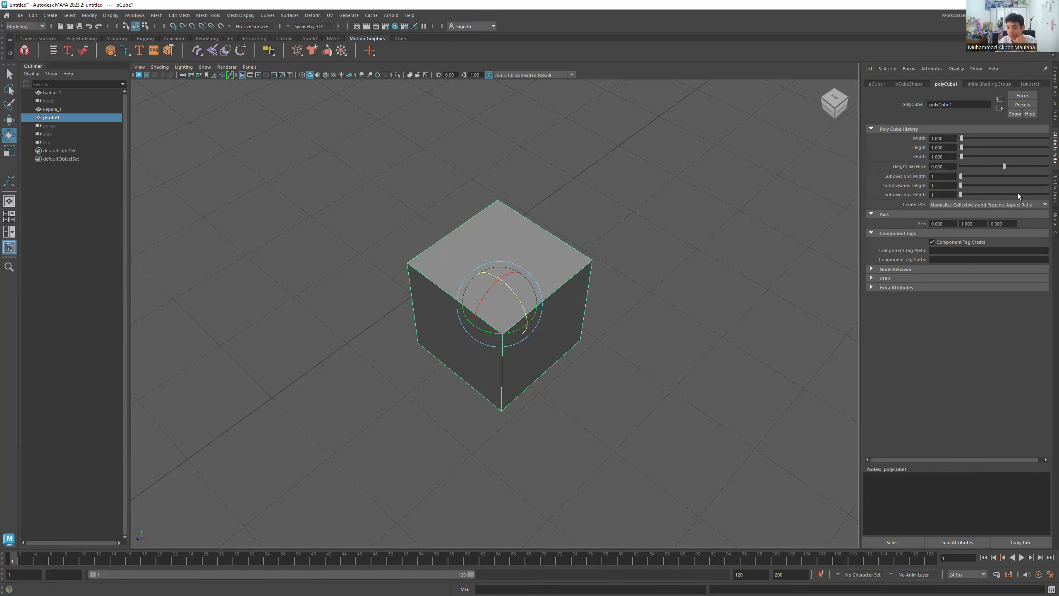
pyautogui.moveTo(962, 138)
pyautogui.mouseDown()
pyautogui.moveTo(970, 137)
pyautogui.moveTo(964, 154)
pyautogui.mouseUp()
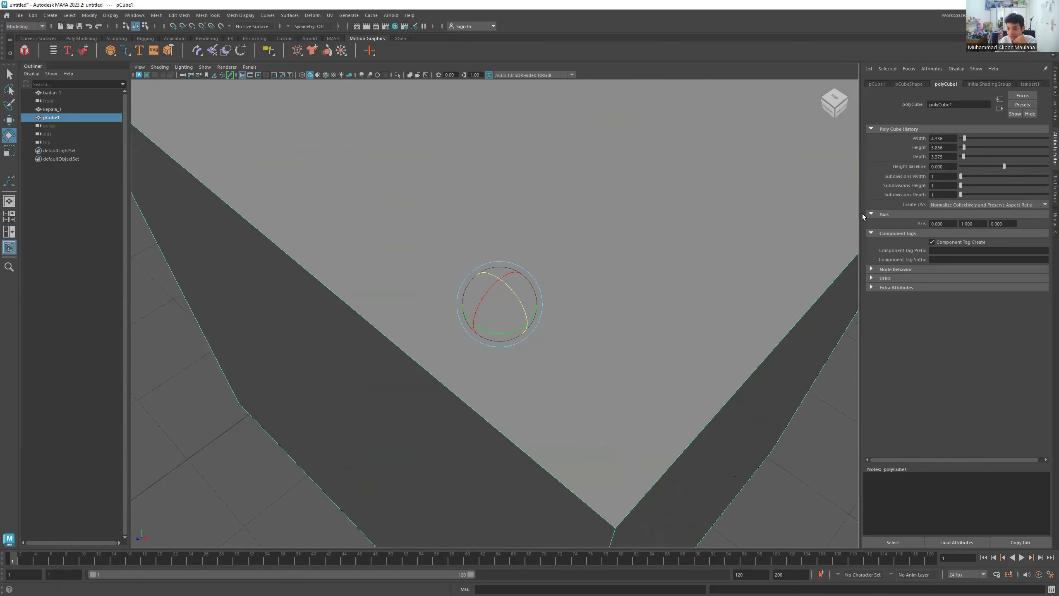
pyautogui.press('f')
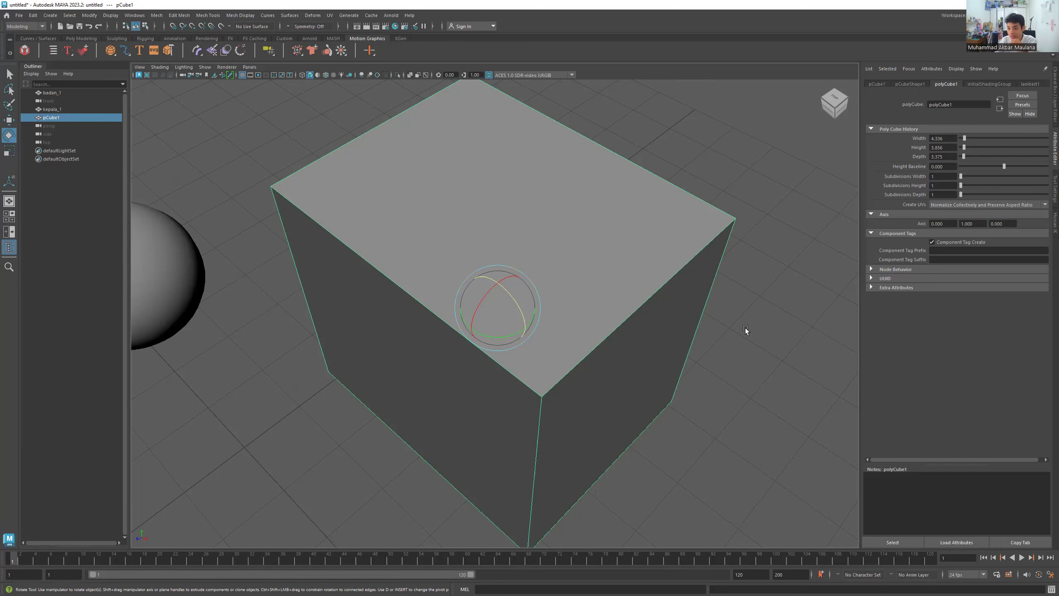
# Step: Set the cube's width, height and depth subdivisions to 5 each
pyautogui.moveTo(961, 175); pyautogui.dragTo(966, 176)
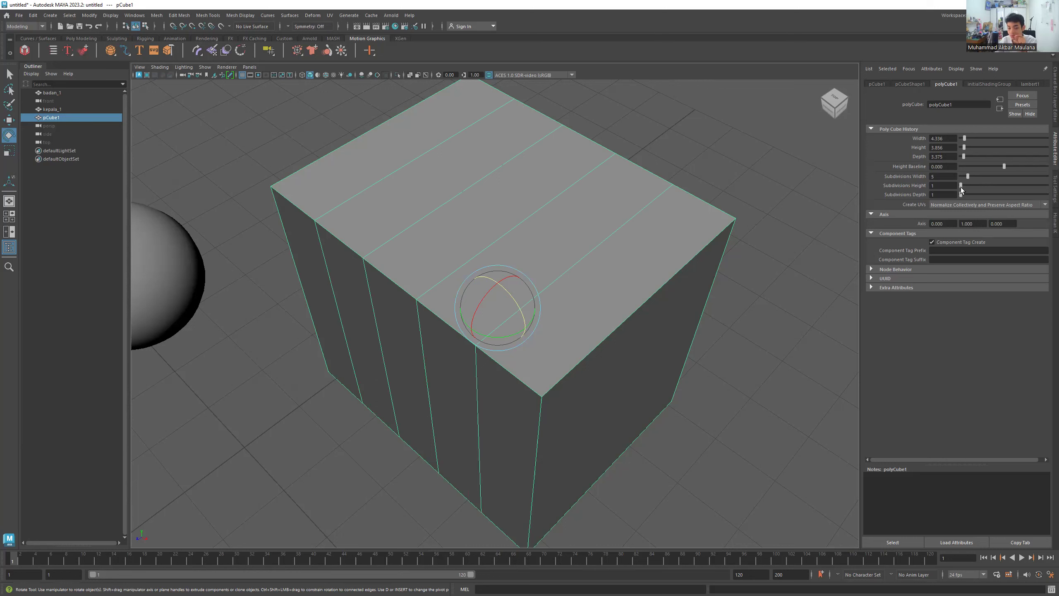
pyautogui.moveTo(962, 185); pyautogui.dragTo(968, 200)
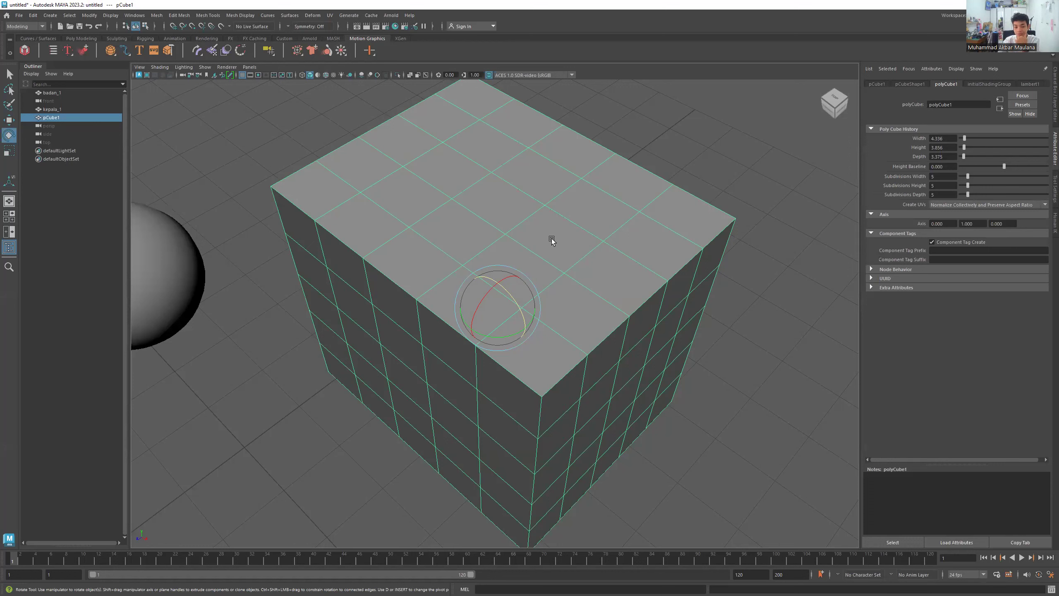
pyautogui.scroll(-6, 554, 239)
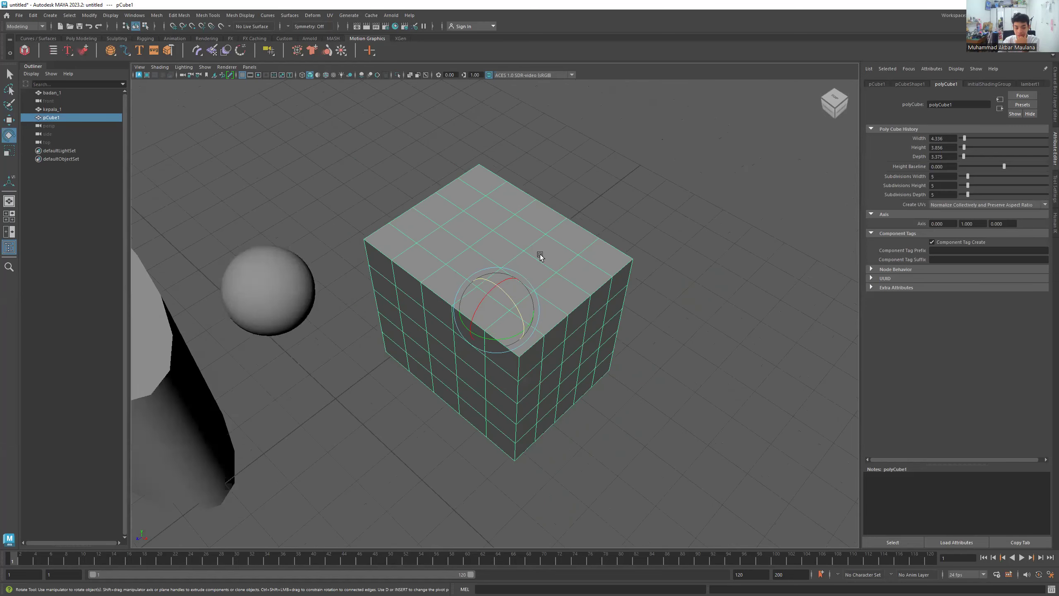
# Step: Try reducing the badan_1 cylinder's axis subdivisions to 8 in its creation attributes, and undo the change
pyautogui.click(300, 317)
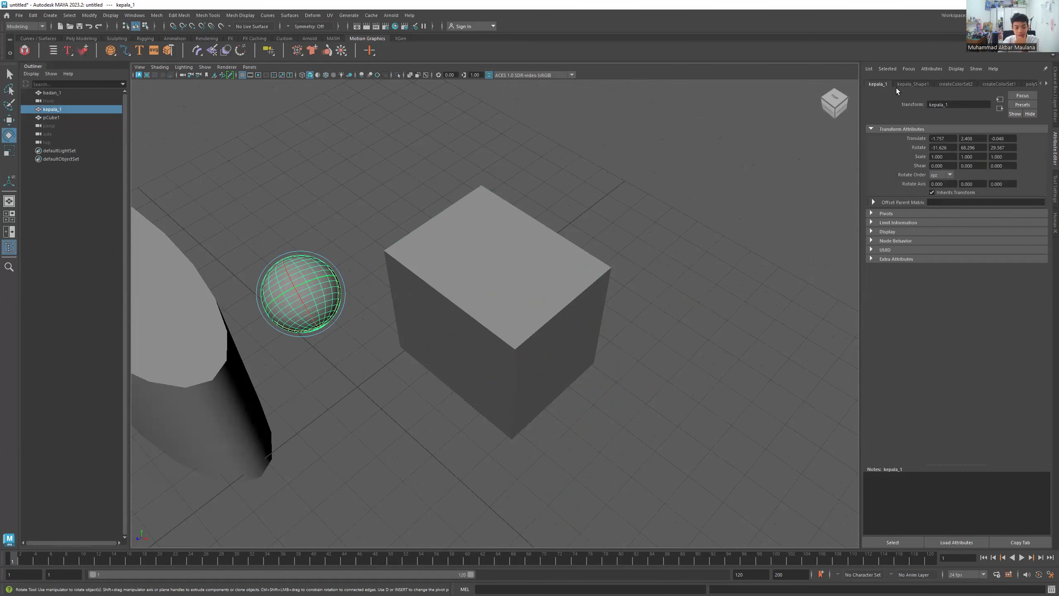
pyautogui.press('Left')
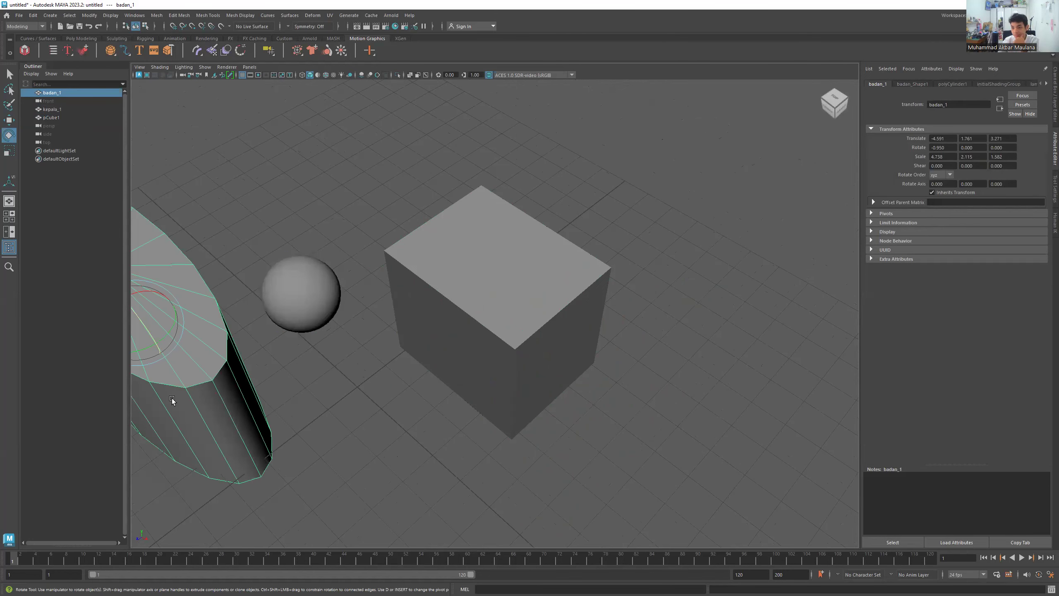
pyautogui.click(966, 84)
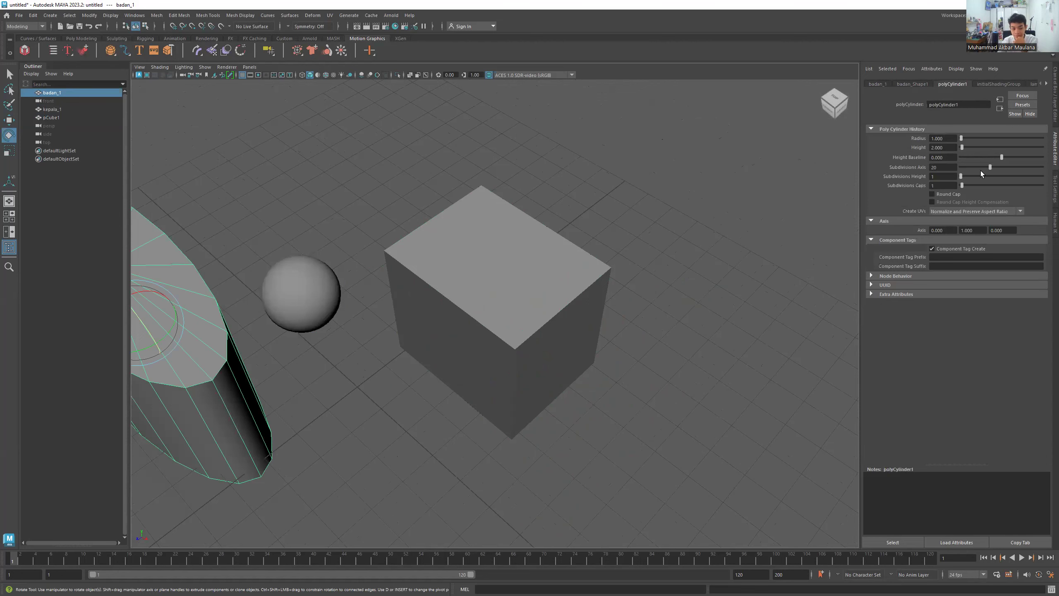
pyautogui.moveTo(987, 168); pyautogui.dragTo(969, 167)
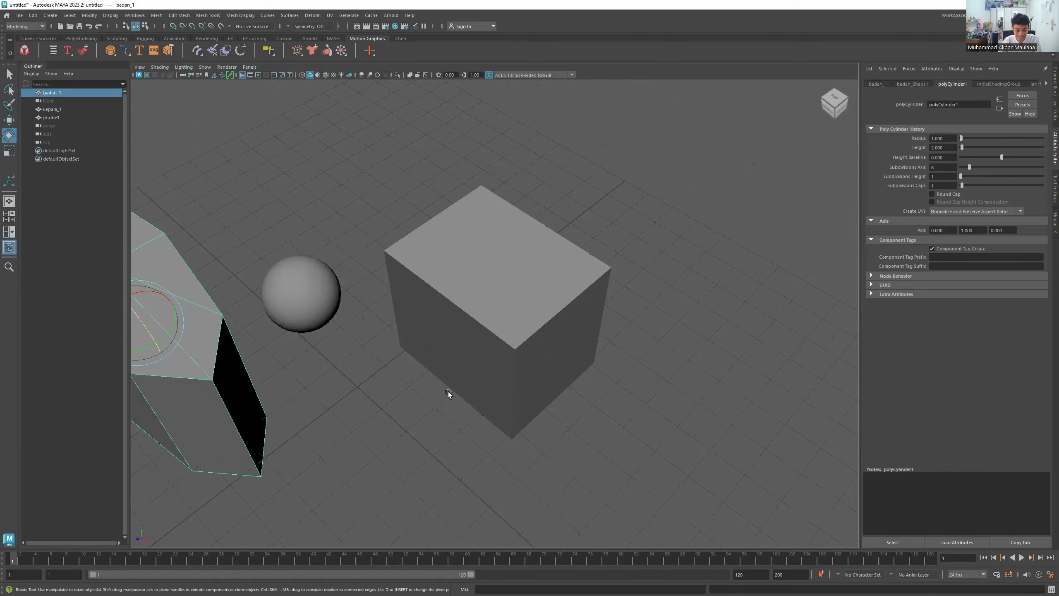
pyautogui.scroll(1, 232, 363)
pyautogui.scroll(-2, 208, 371)
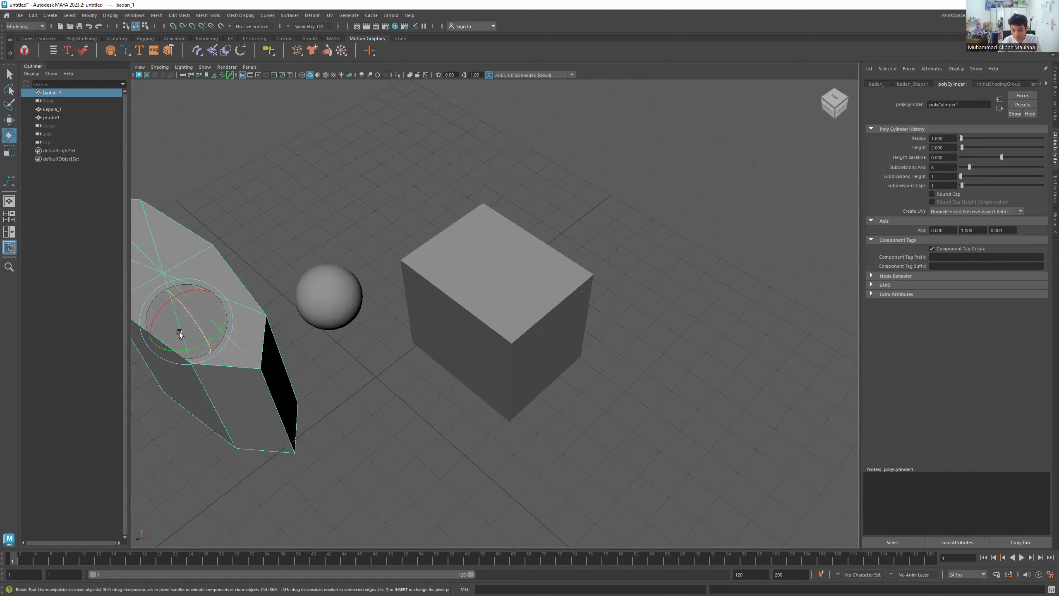
pyautogui.keyDown('alt'); pyautogui.moveTo(447, 383); pyautogui.dragTo(885, 197, button='middle'); pyautogui.keyUp('alt')
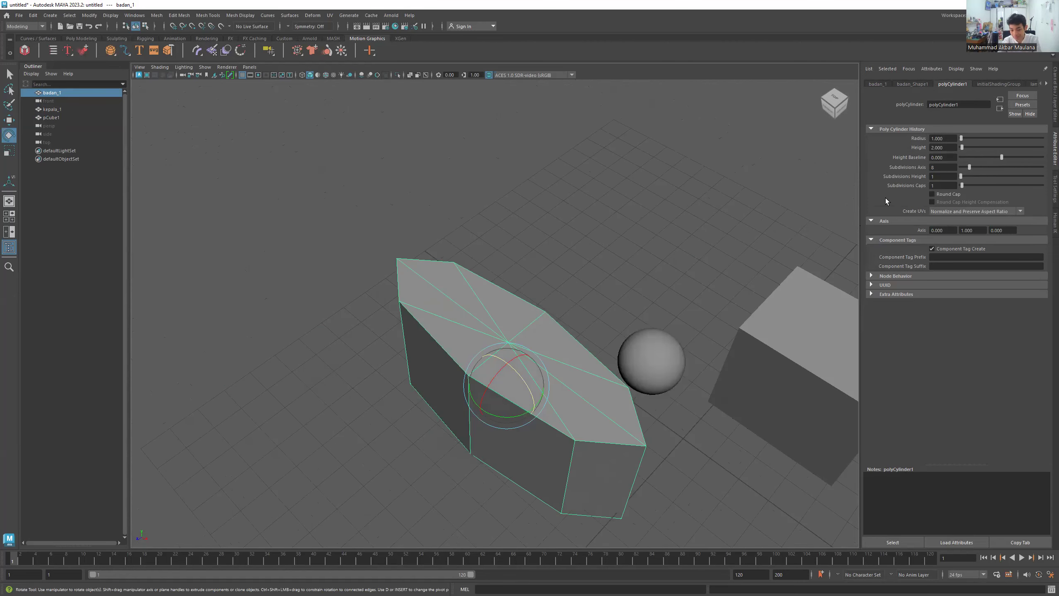
pyautogui.hotkey('ctrl', 'z')
pyautogui.hotkey('ctrl', 'z')
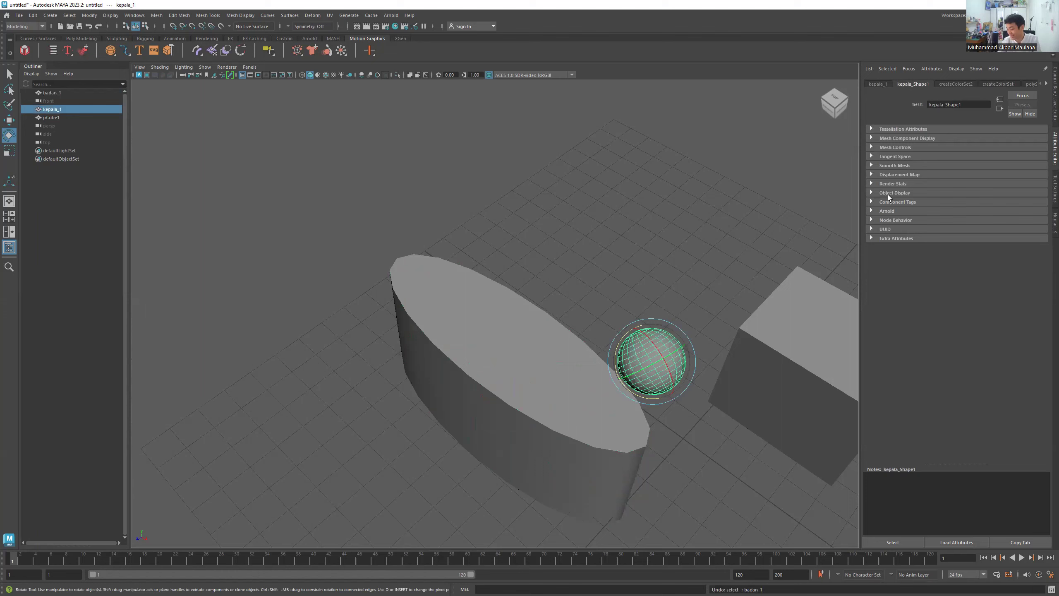
# Step: Reselect the badan_1 cylinder and set its axis subdivisions to 16 in its creation attributes
pyautogui.hotkey('shift', 'z')
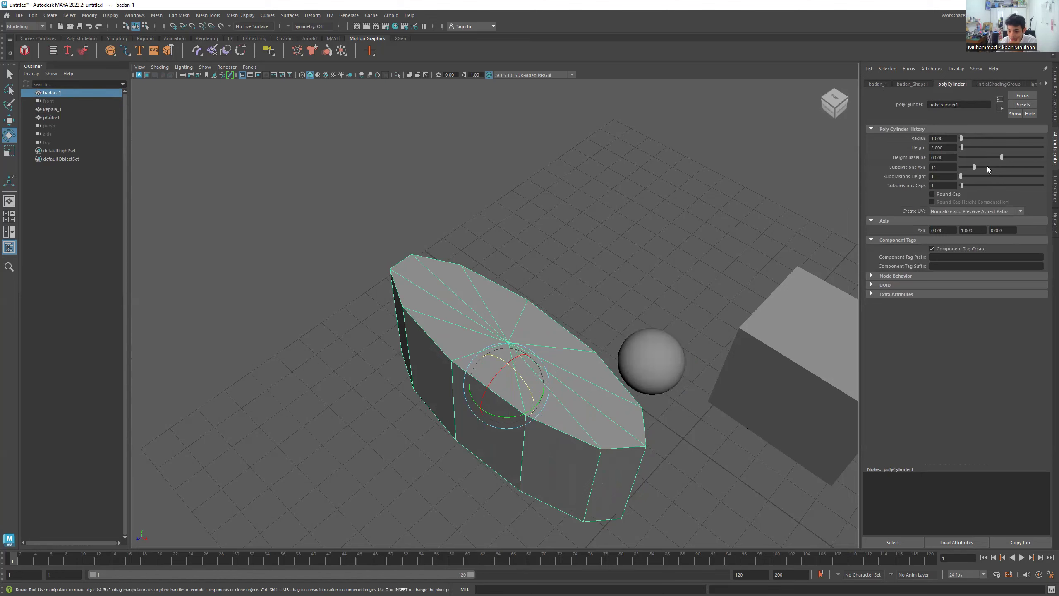
pyautogui.scroll(9, 983, 167)
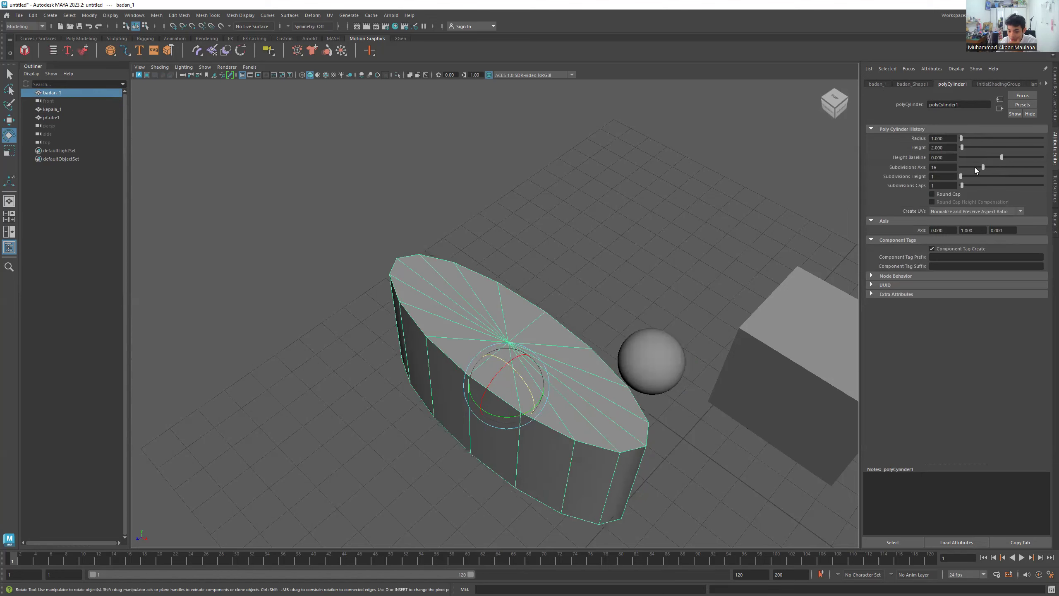